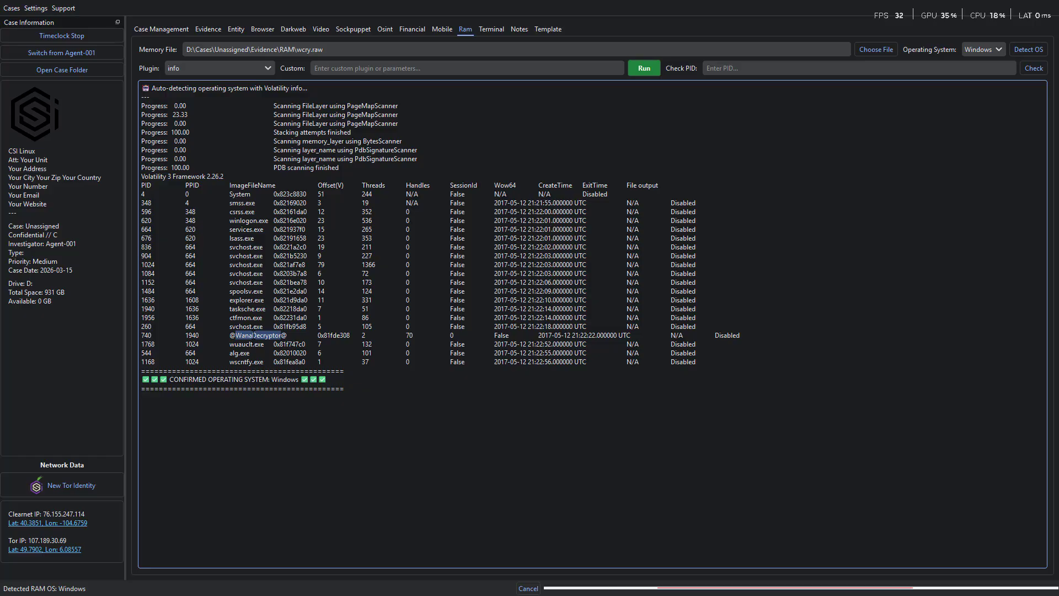
left_click(277, 413)
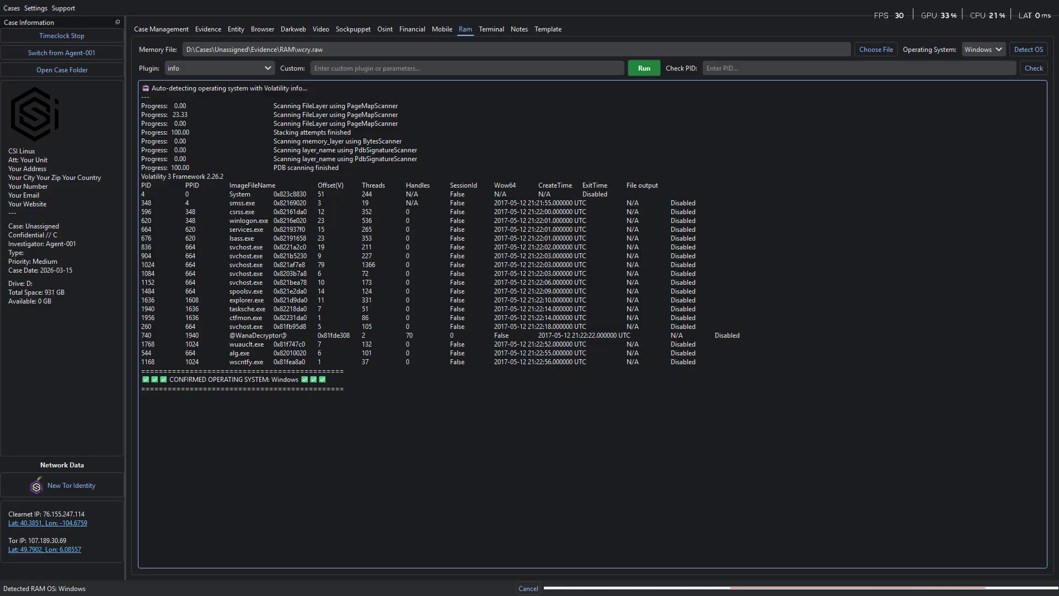
left_click_drag(288, 335, 229, 335)
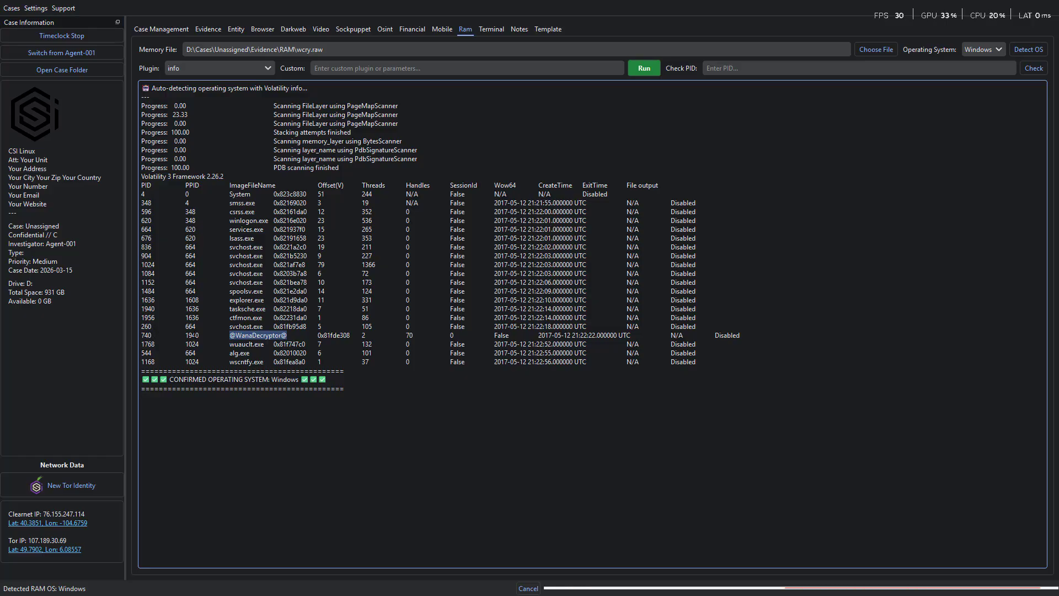
left_click_drag(186, 336, 200, 336)
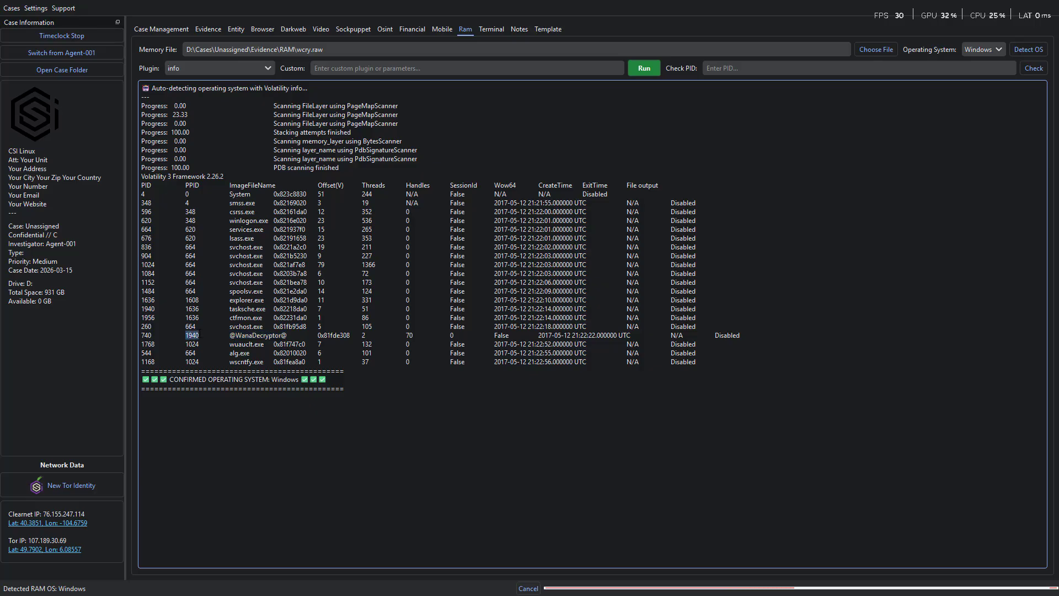
left_click(155, 310)
left_click_drag(141, 309, 265, 309)
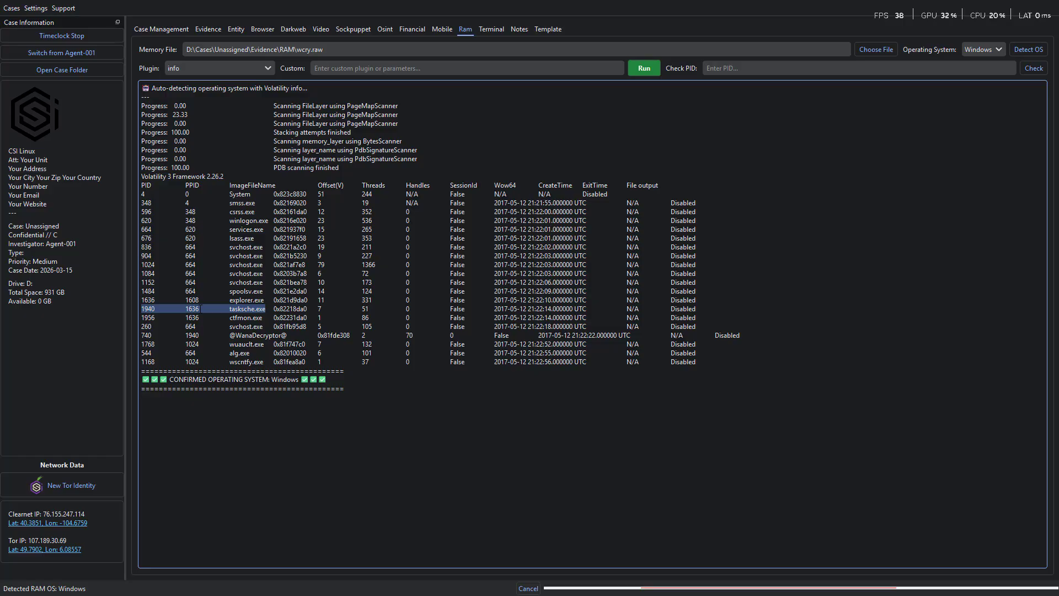
left_click(171, 309)
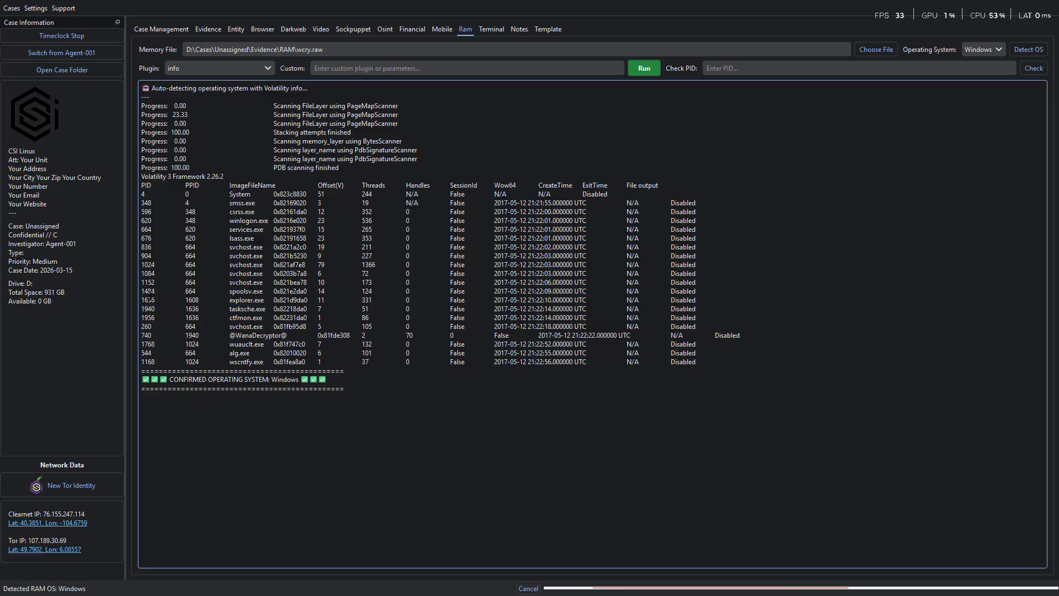
left_click_drag(138, 299, 266, 298)
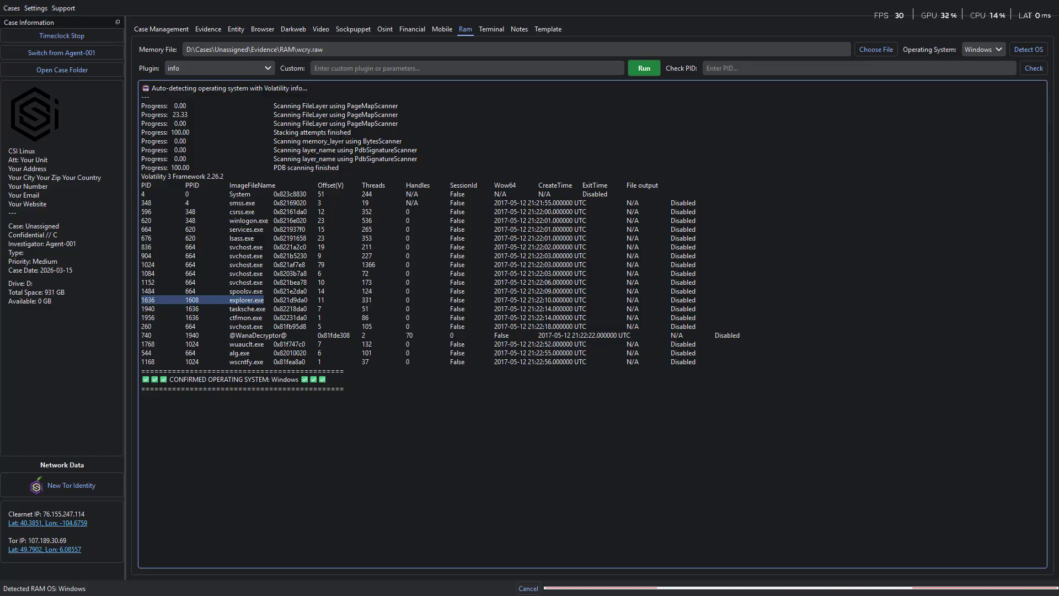
- Run the pstree plugin on the wcry.raw memory image
left_click(266, 70)
scroll(253, 134, "down", 4)
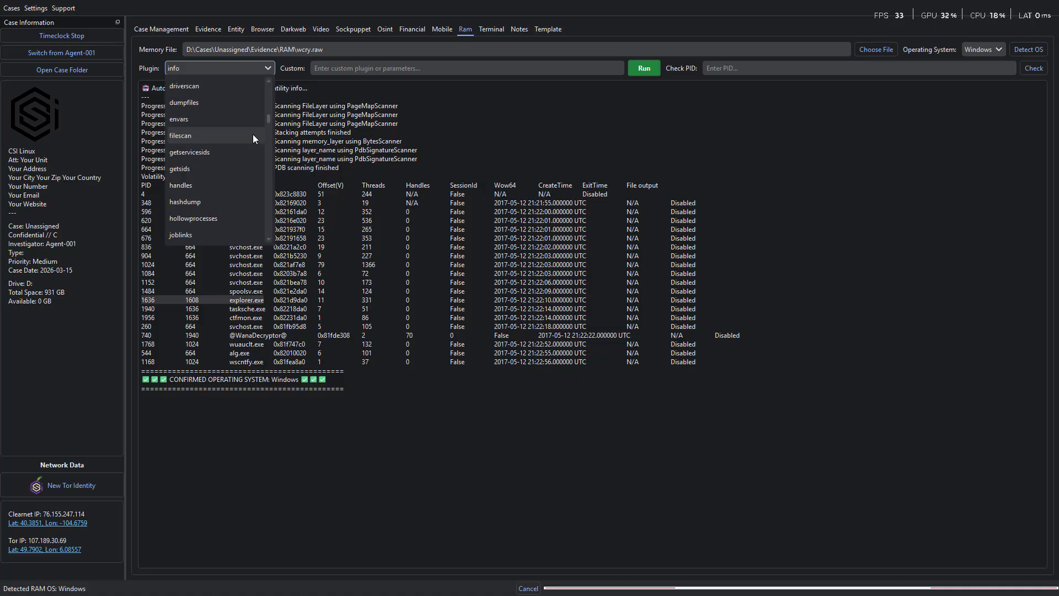
scroll(240, 155, "down", 3)
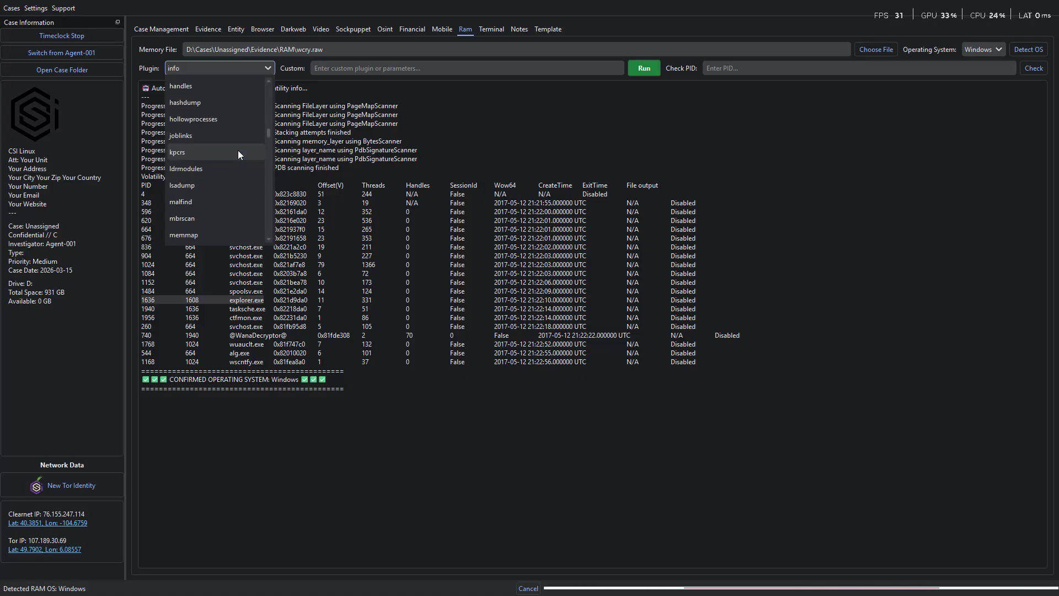
scroll(237, 150, "down", 3)
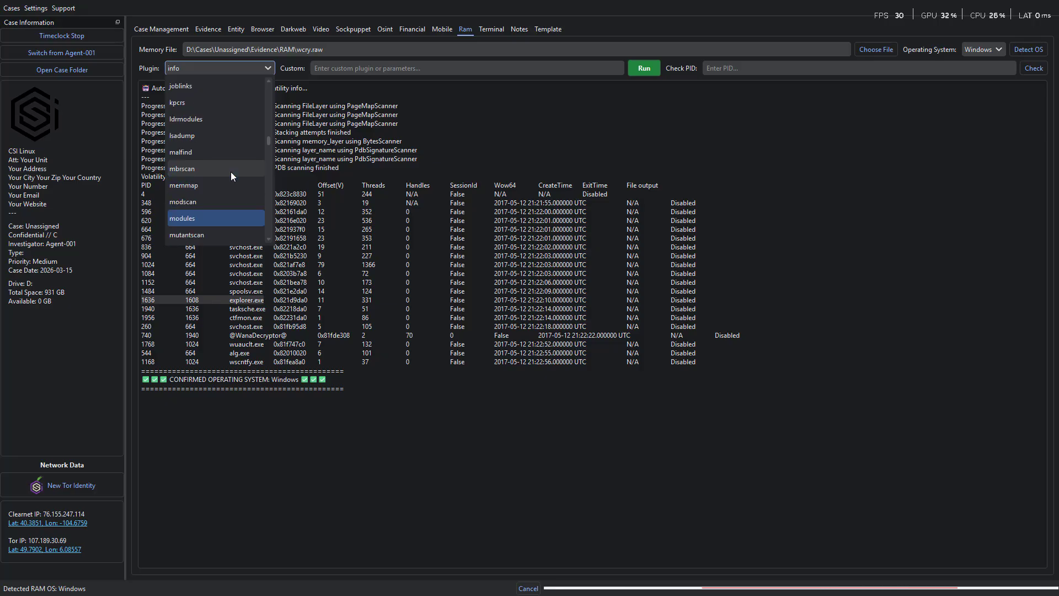
scroll(230, 171, "down", 3)
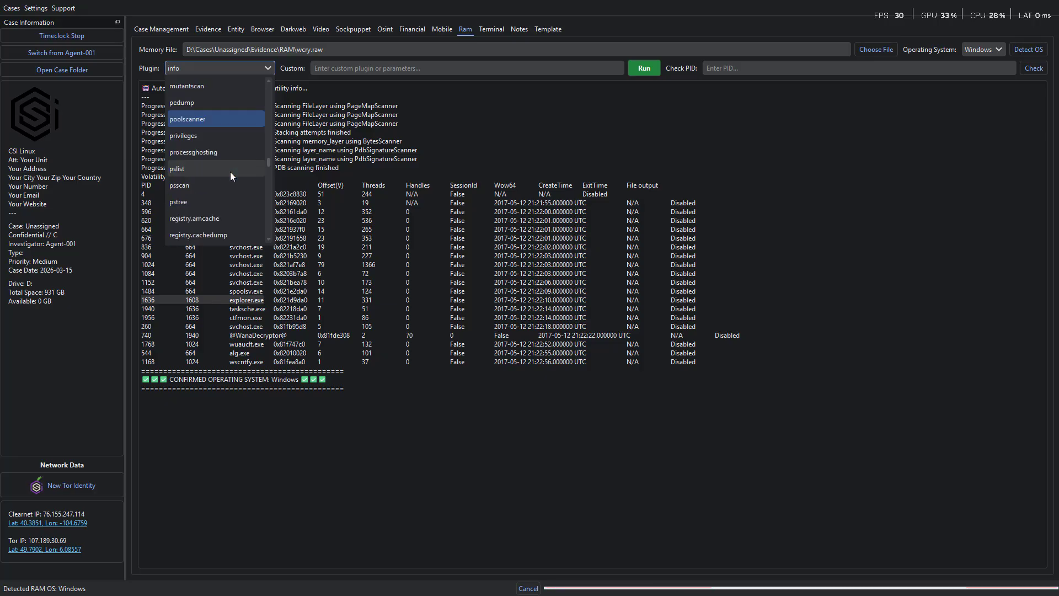
left_click(196, 203)
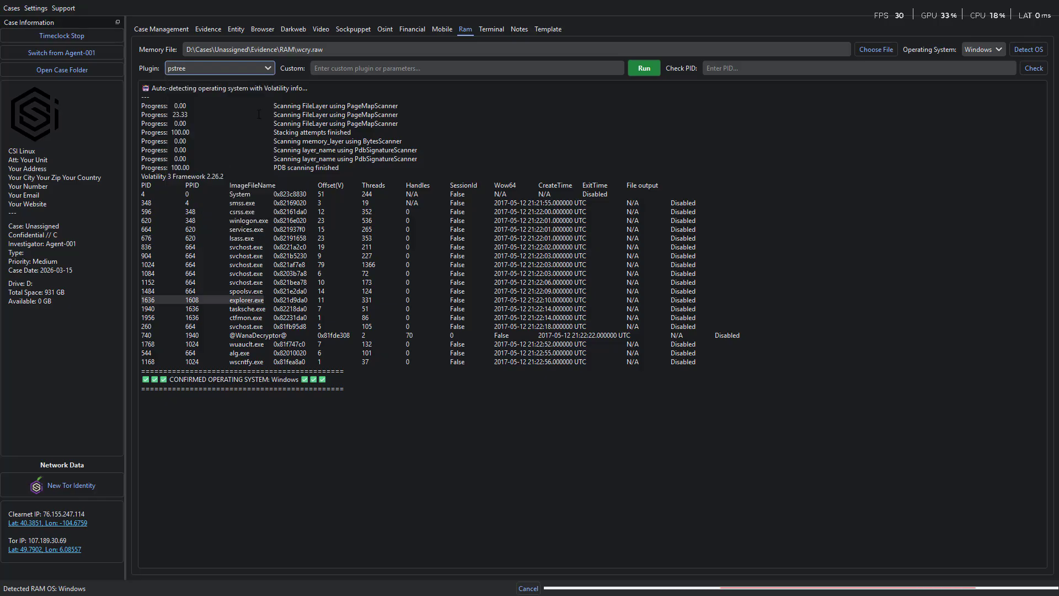
left_click(645, 71)
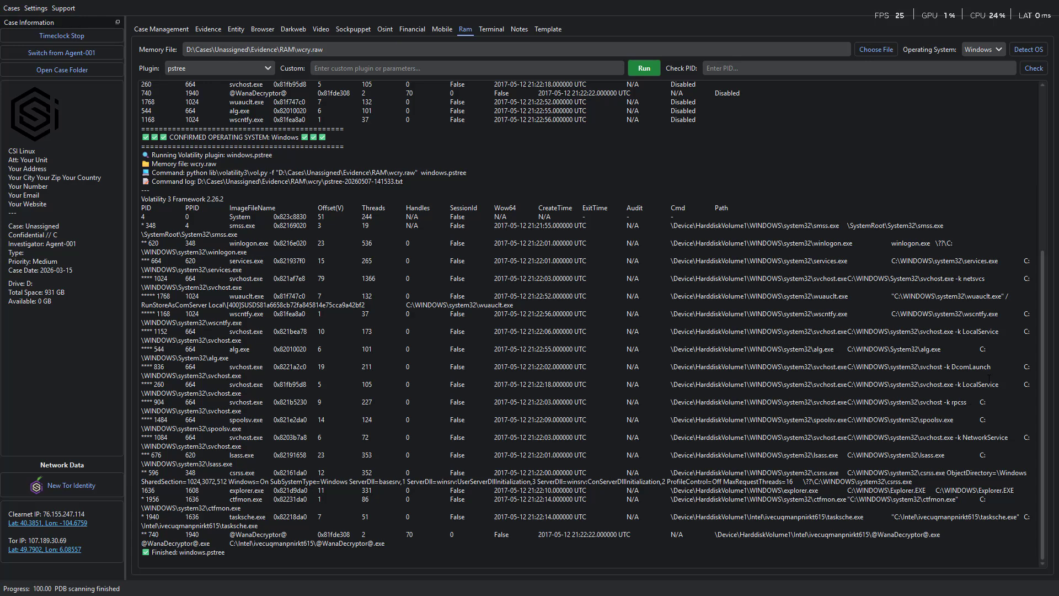
left_click_drag(1006, 383, 916, 384)
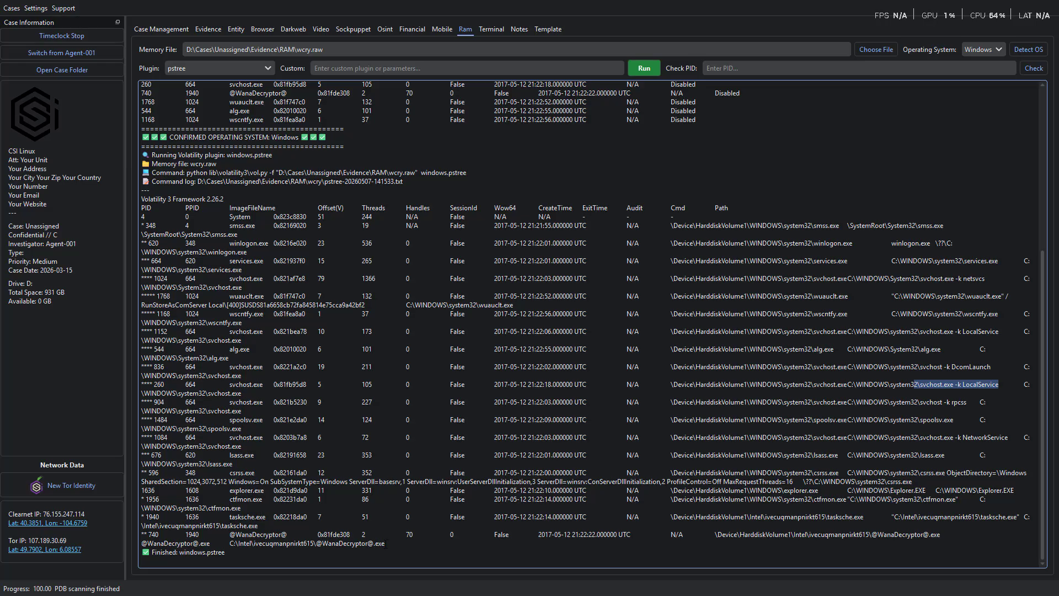
left_click_drag(397, 544, 231, 545)
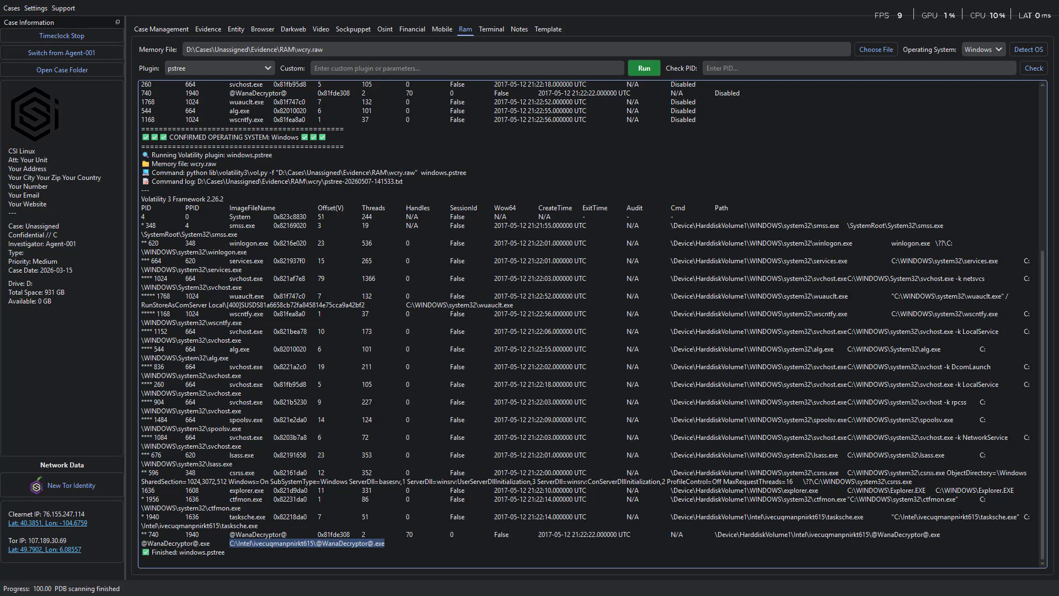
left_click_drag(893, 517, 1018, 520)
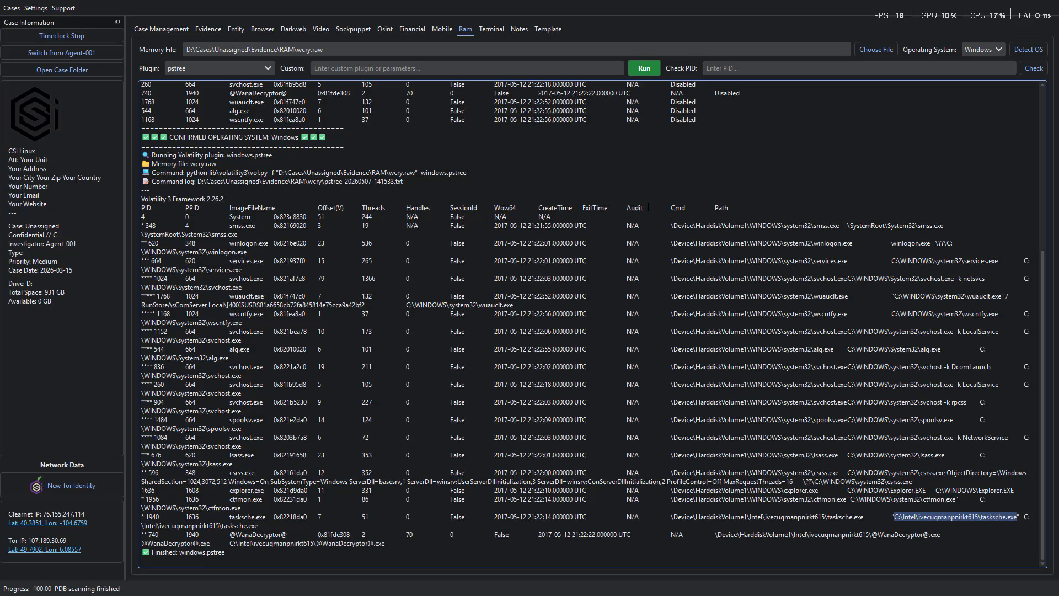
- Run the PID check on process 740
left_click(733, 68)
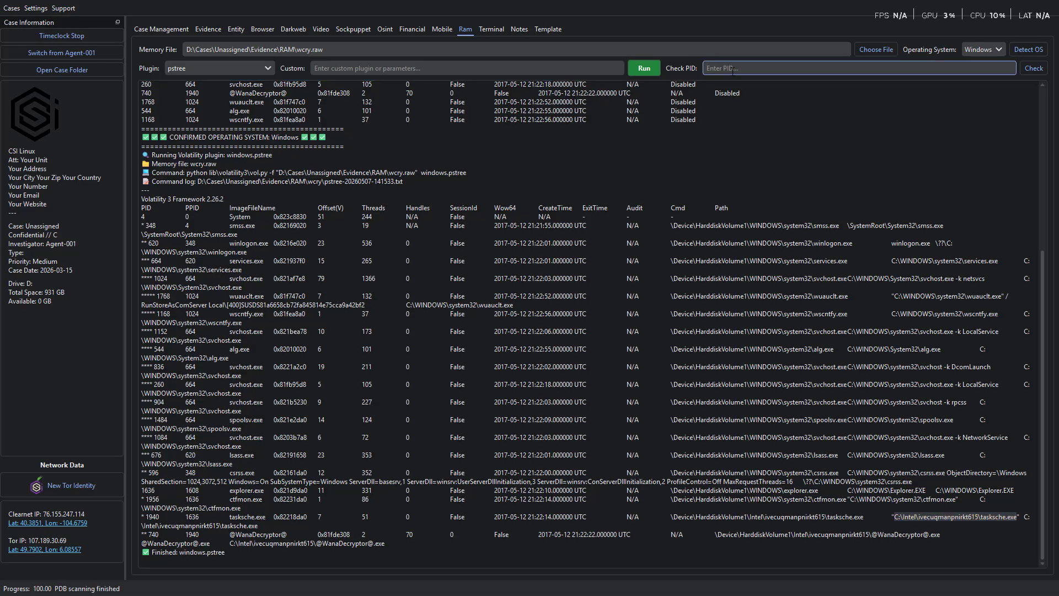
type("740")
left_click(1037, 71)
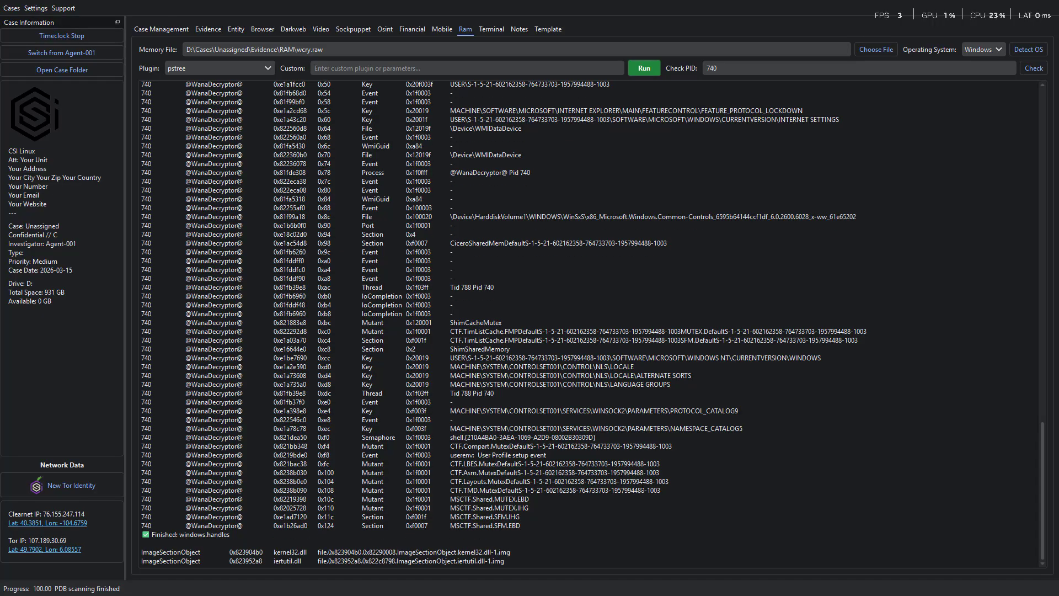
- Review the PID 740 analysis output, including the command logs, open handles, dumped files and hash generation results
scroll(643, 489, "up", 14)
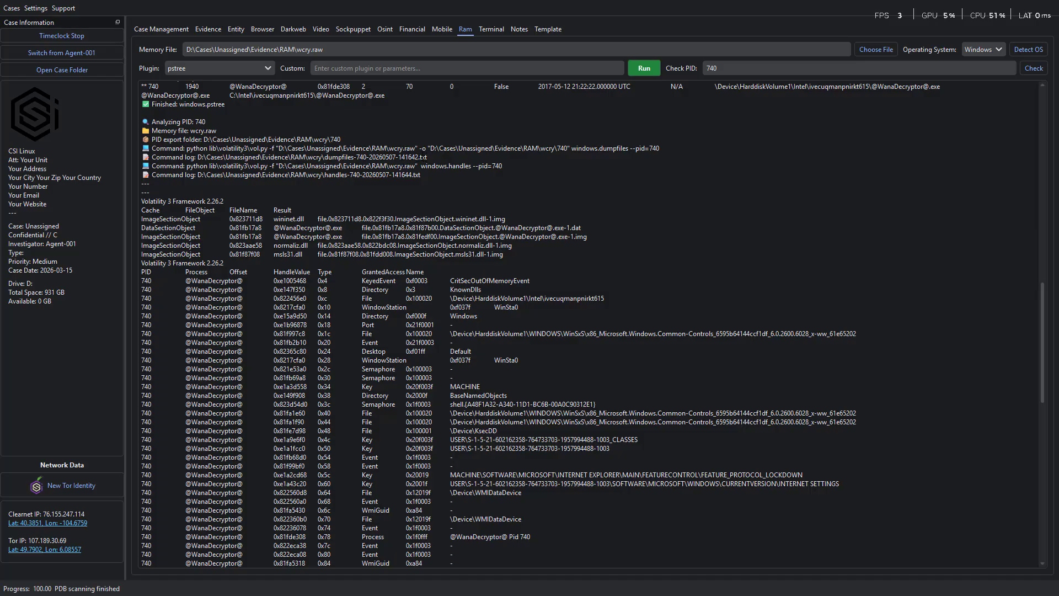
left_click_drag(426, 176, 323, 176)
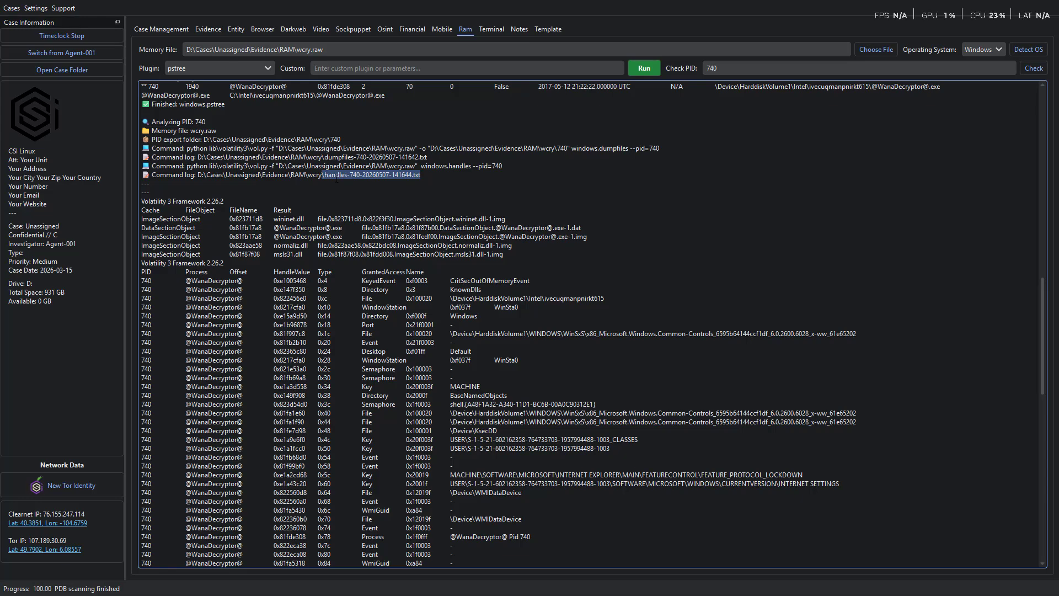
left_click(366, 175)
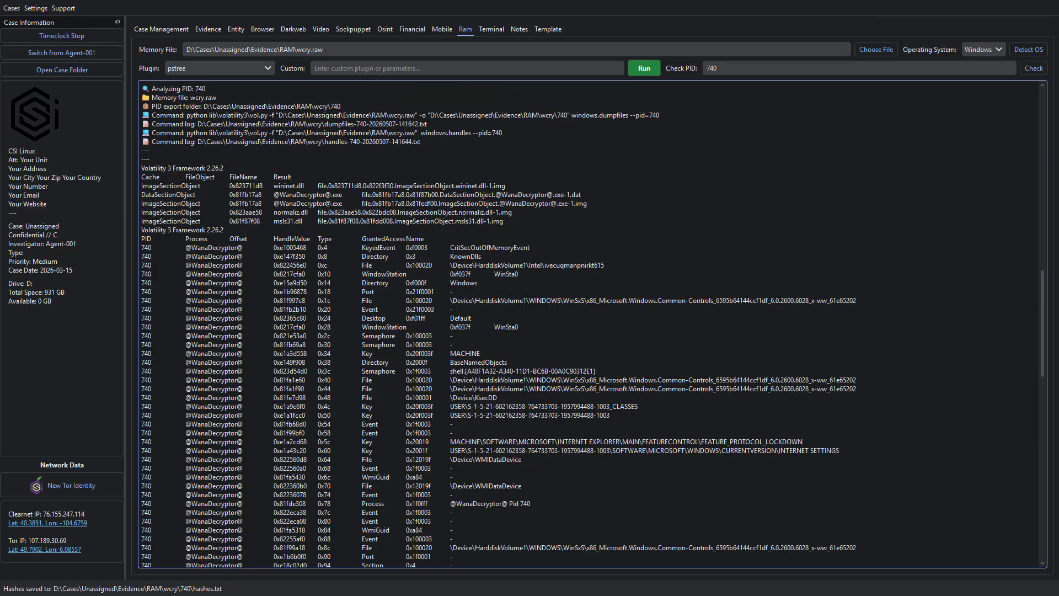
scroll(922, 472, "down", 4)
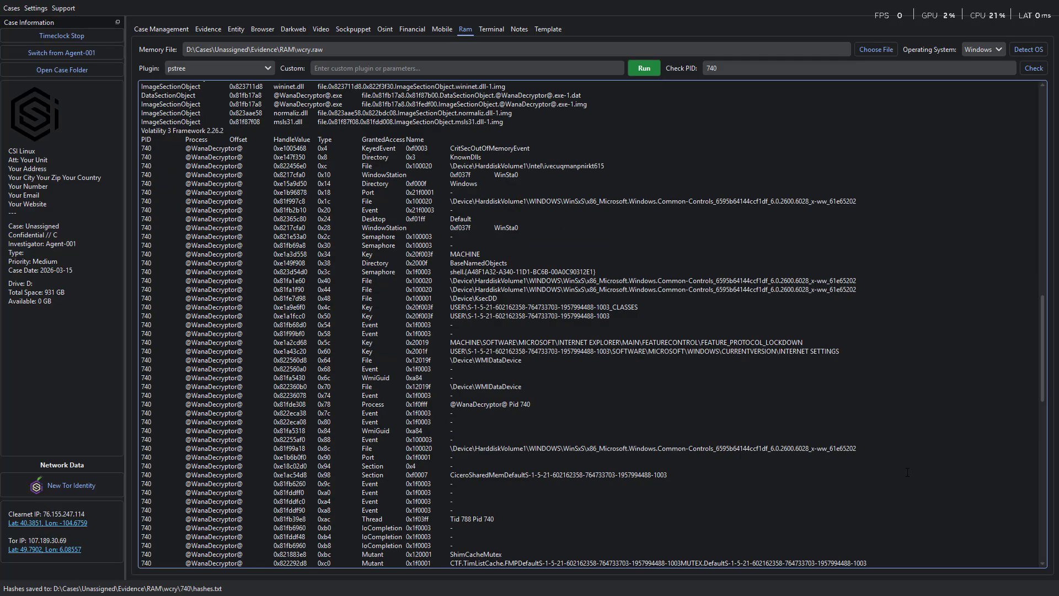
scroll(907, 472, "down", 3)
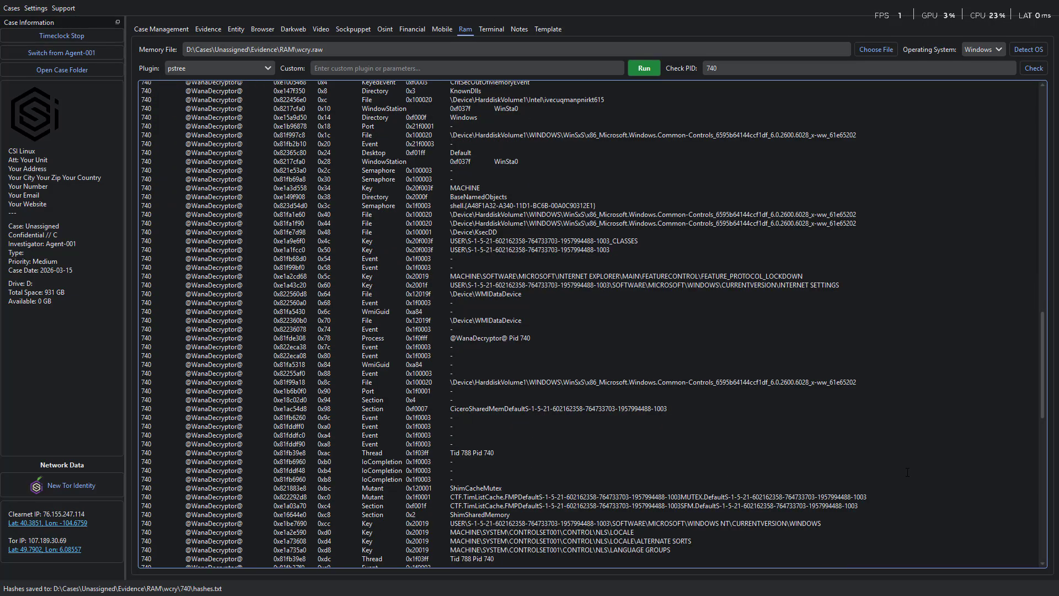
scroll(908, 472, "down", 2)
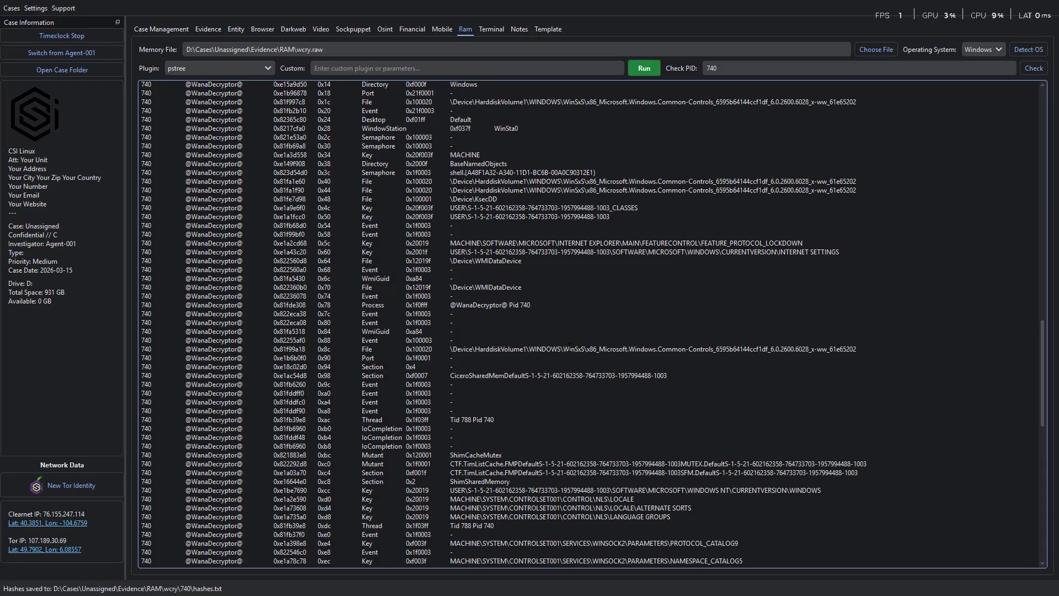
left_click_drag(563, 346, 861, 349)
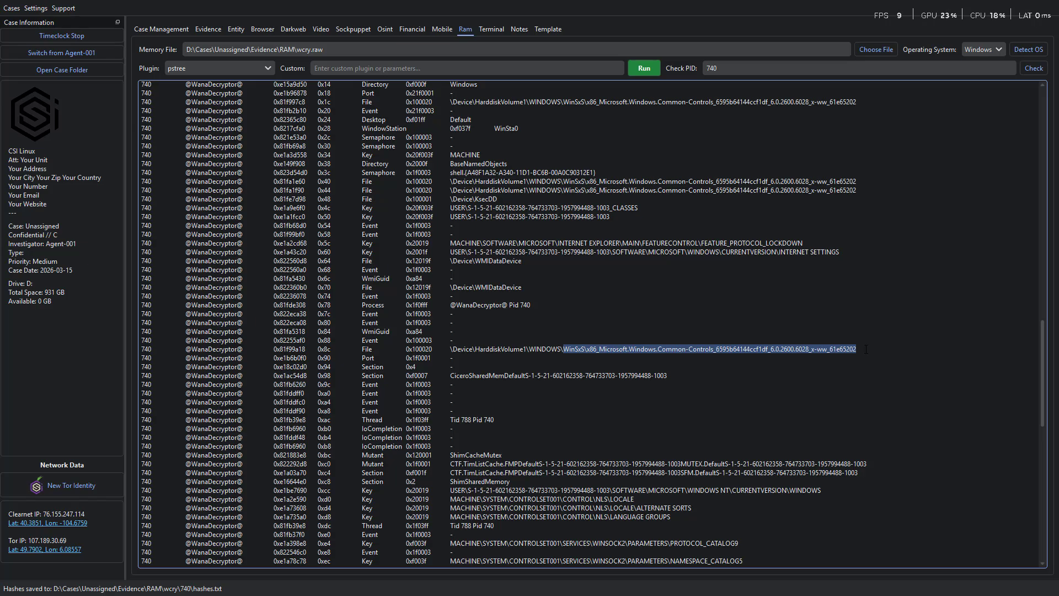
scroll(667, 405, "down", 5)
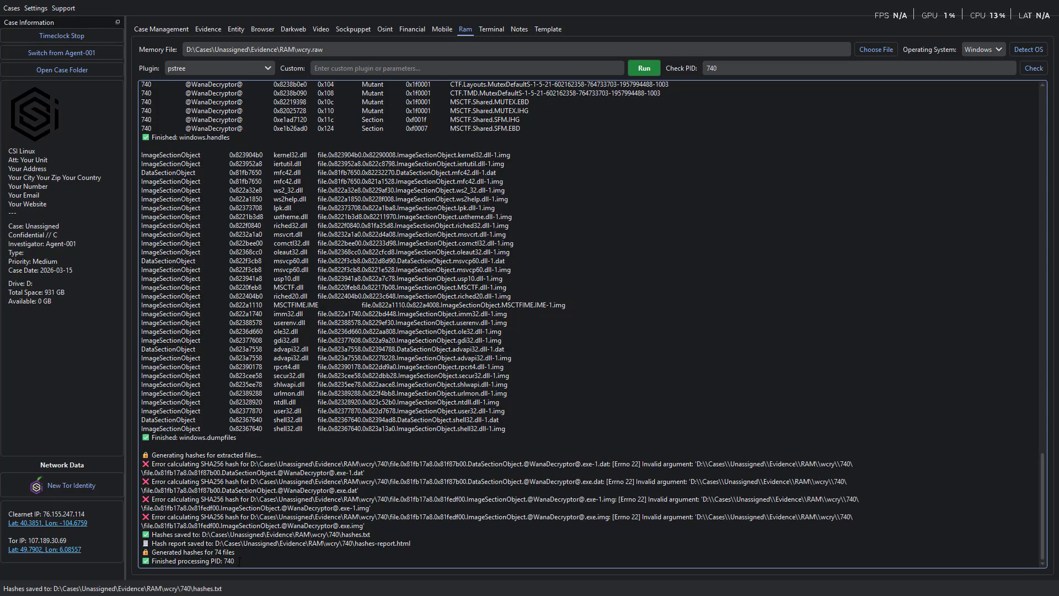
- Open the case folder in File Explorer and browse to Evidence\RAM\wcry\740
left_click(51, 70)
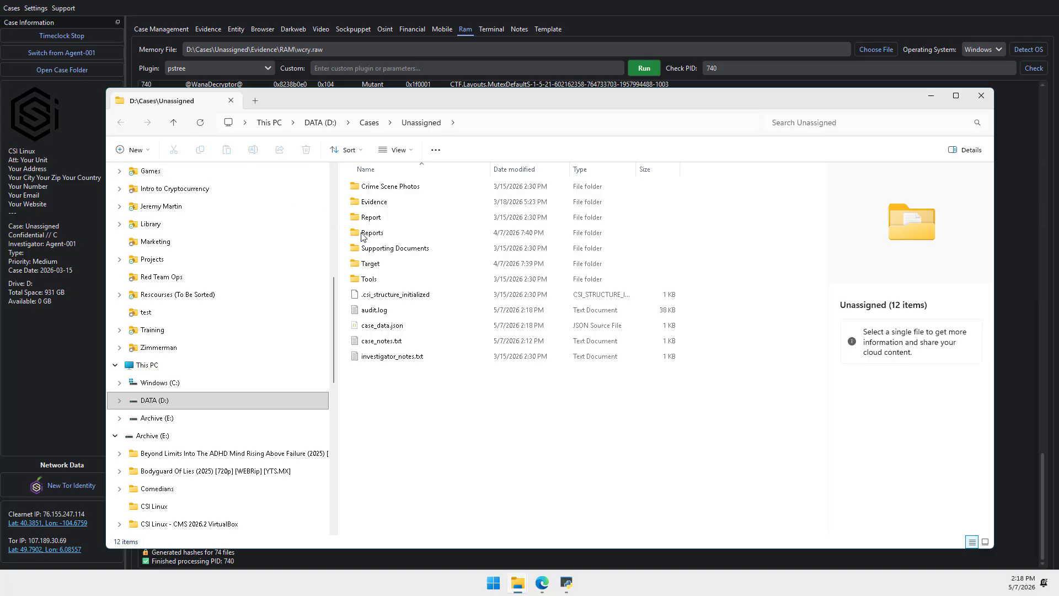
double_click(373, 202)
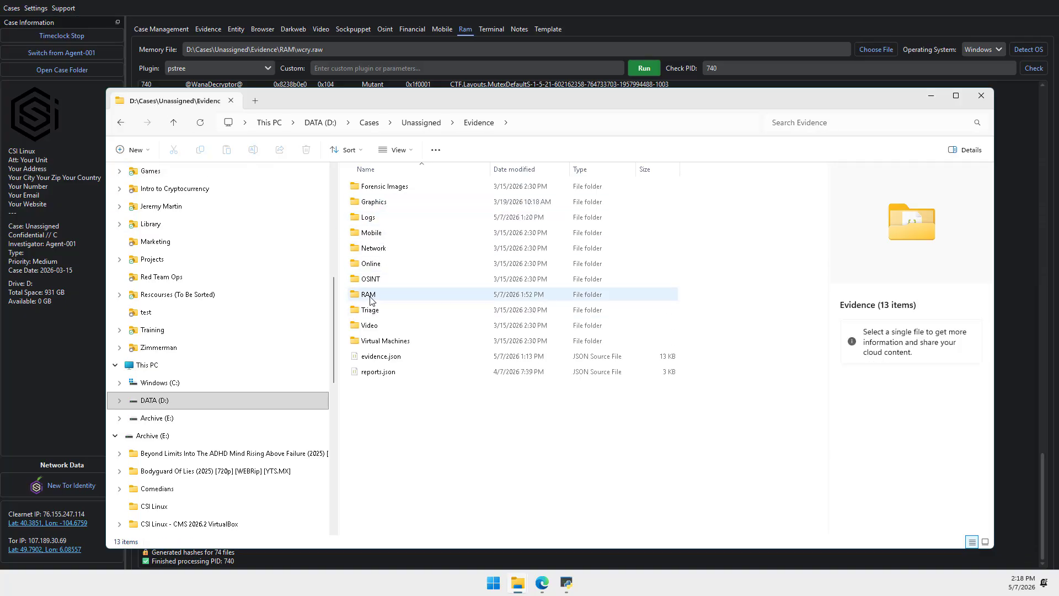
double_click(370, 295)
left_click(366, 188)
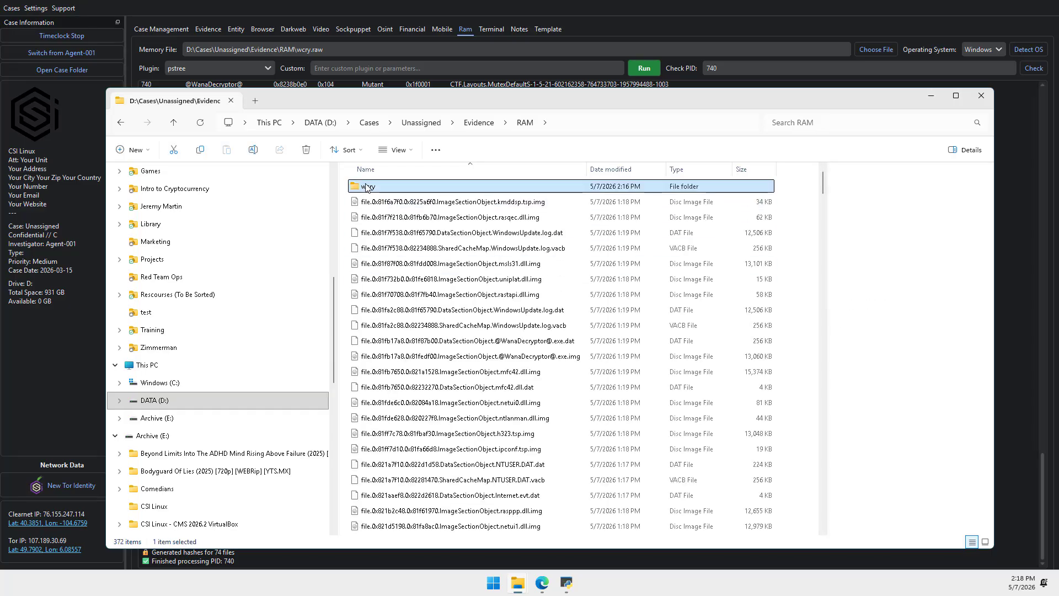
double_click(367, 188)
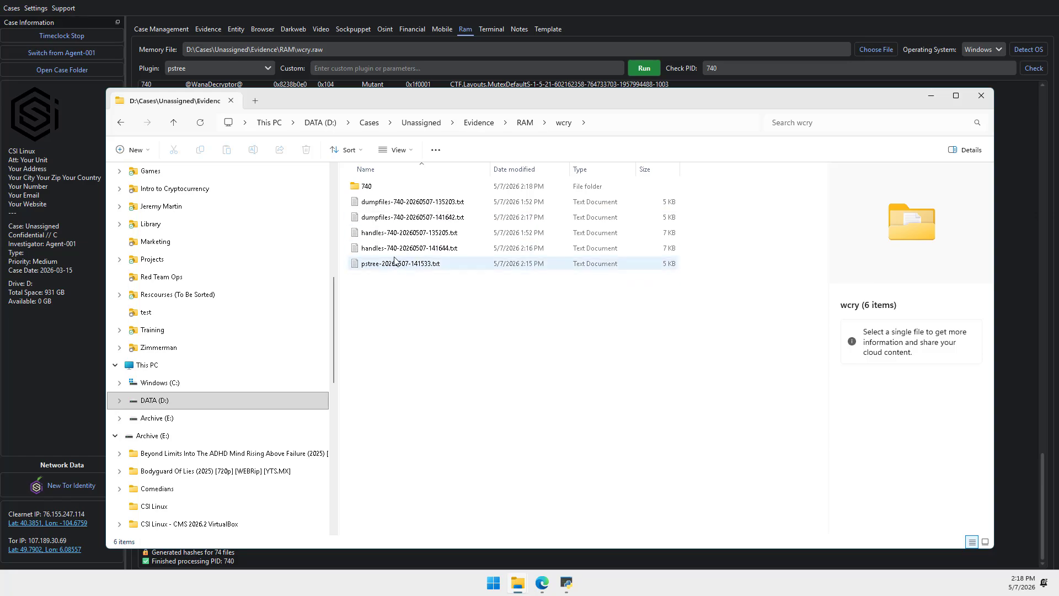
double_click(366, 189)
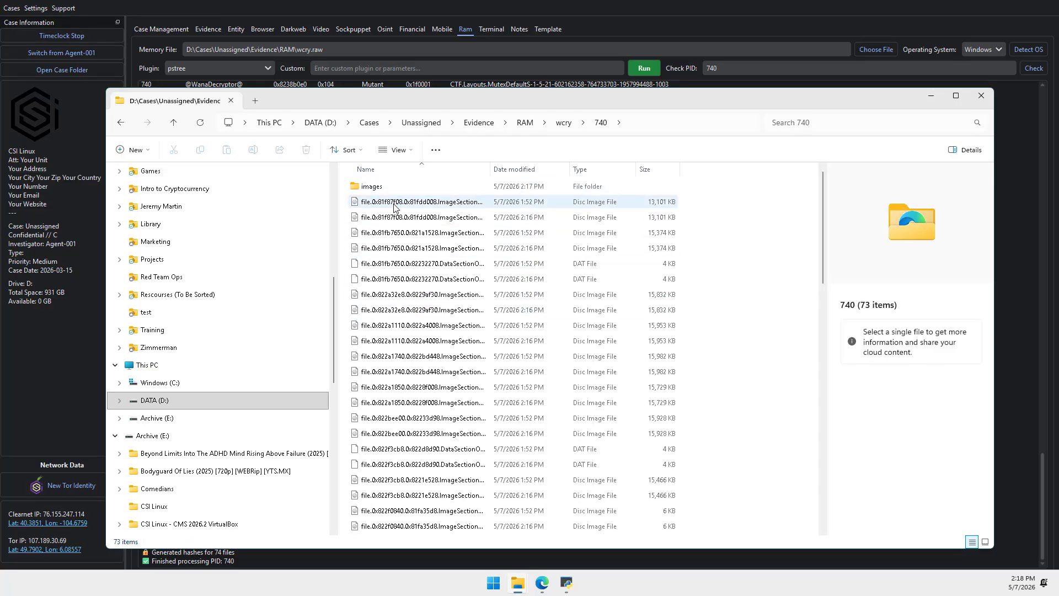
scroll(393, 331, "down", 15)
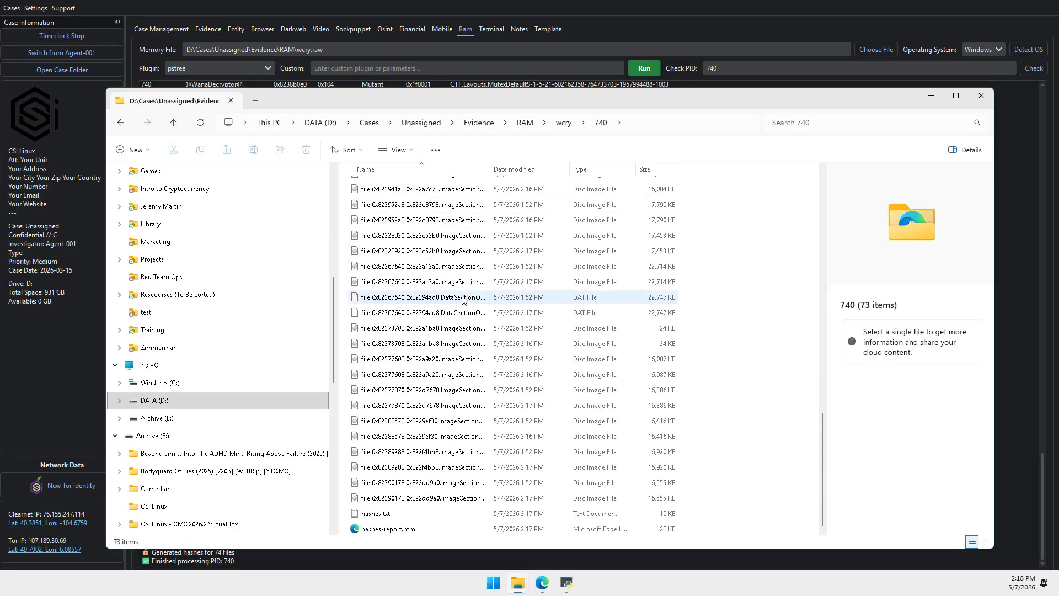
double_click(380, 530)
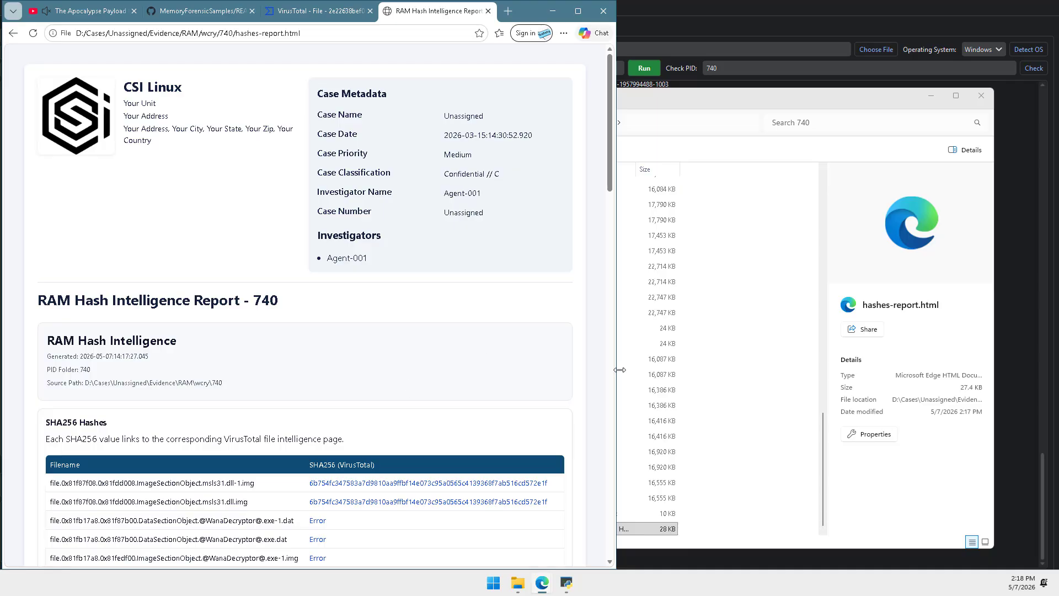
left_click_drag(620, 369, 967, 347)
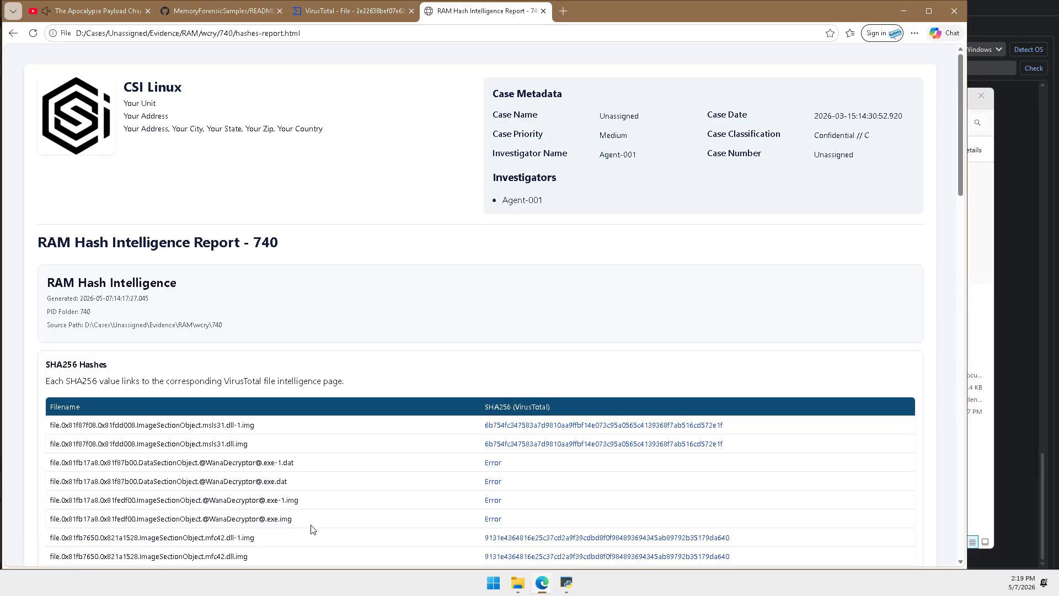
left_click_drag(518, 524, 53, 461)
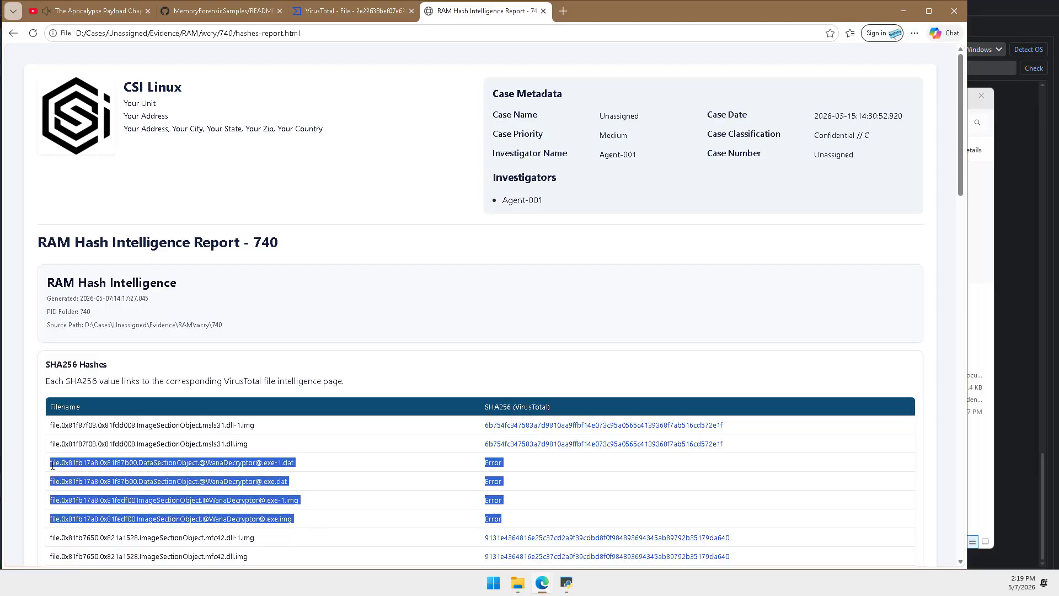
left_click(579, 490)
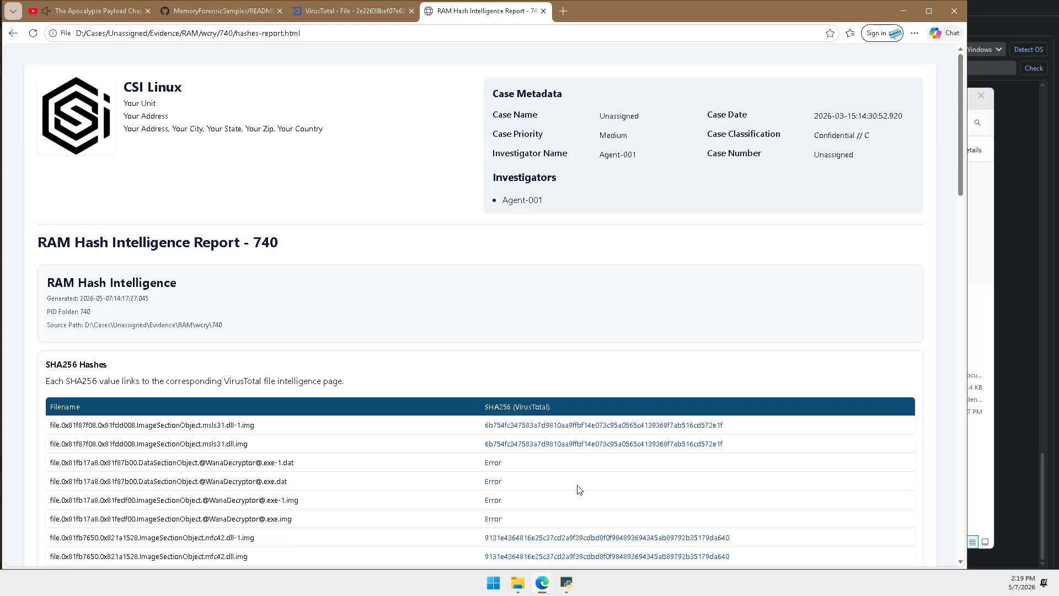
- Look through the SHA256 table in the hash report and open the VirusTotal lookup for the msls31.dll image hash
left_click(972, 332)
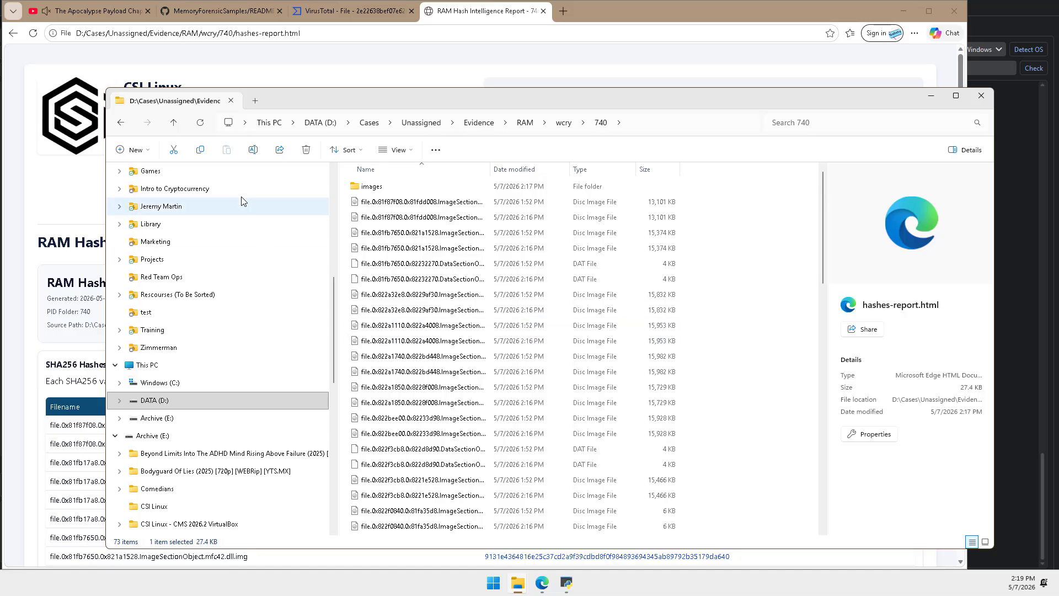
left_click(11, 180)
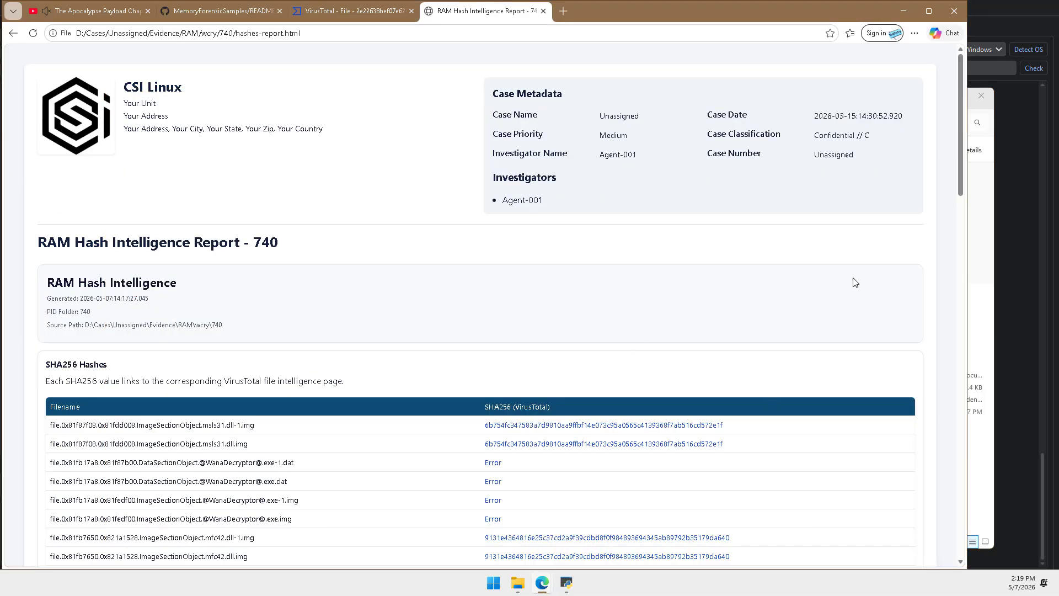
scroll(854, 282, "down", 20)
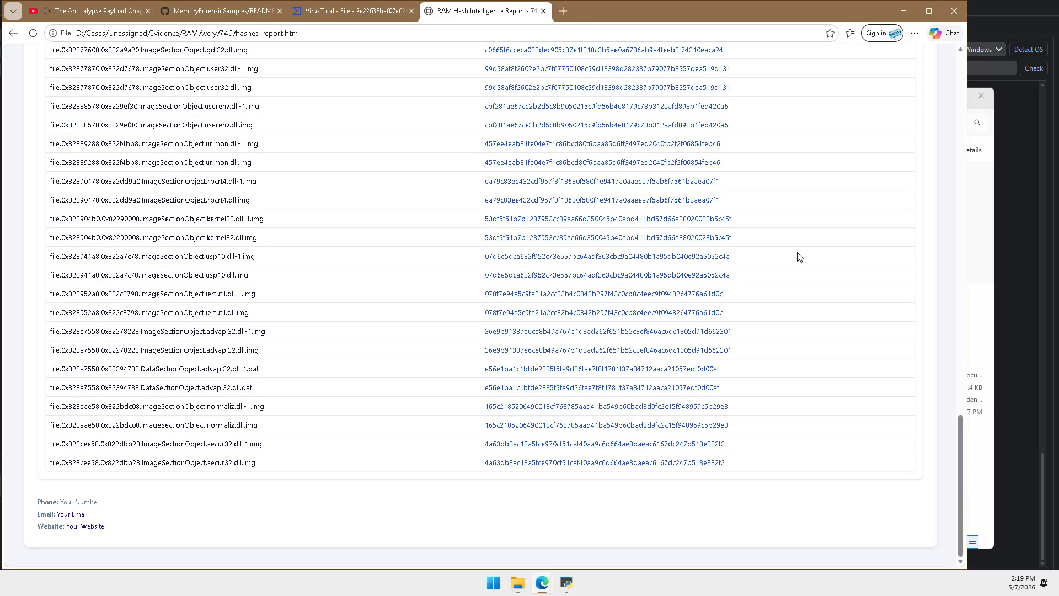
scroll(799, 257, "up", 18)
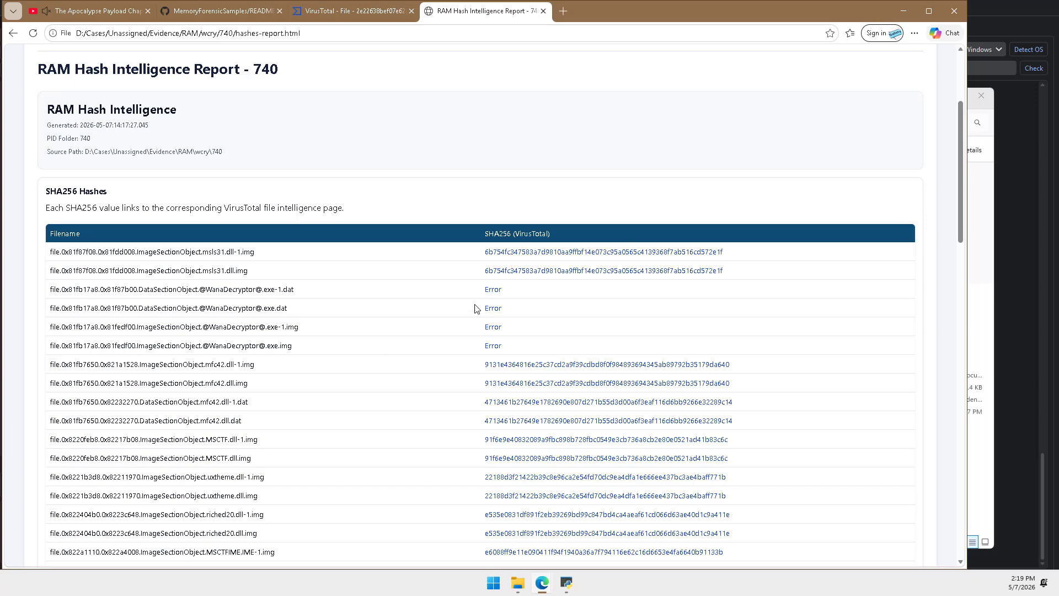
left_click(509, 270)
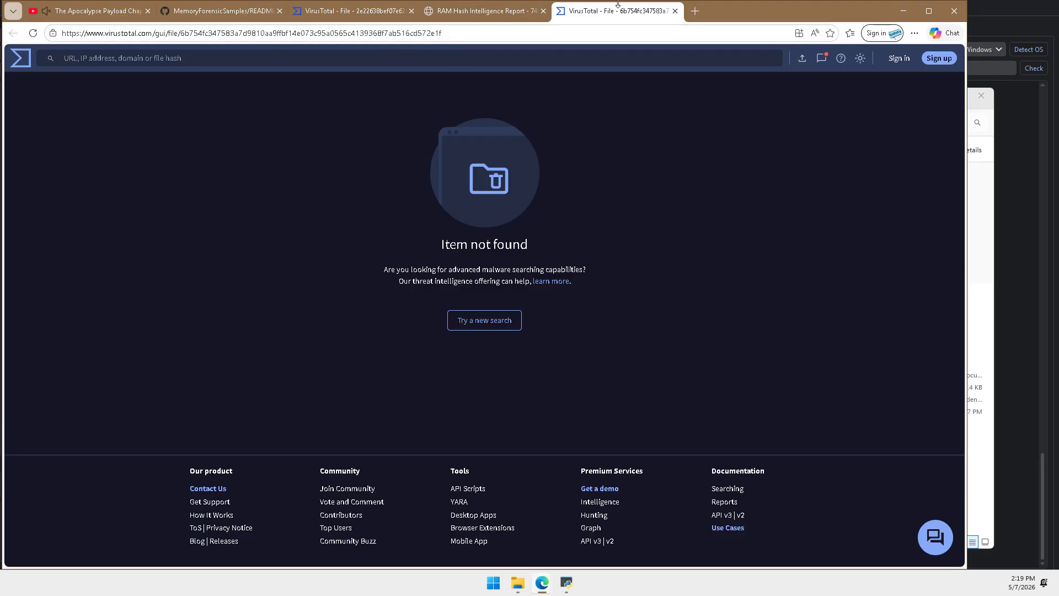
- Look up the urlmon.dll image hash from the report on VirusTotal and close its result page
left_click(516, 11)
scroll(523, 340, "down", 4)
scroll(522, 340, "down", 12)
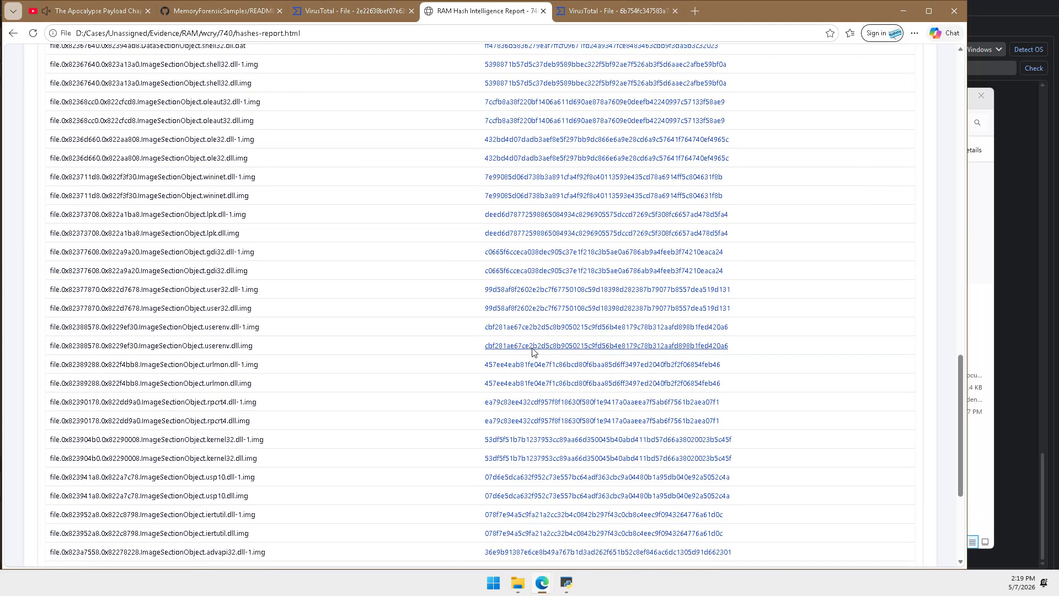
left_click(524, 383)
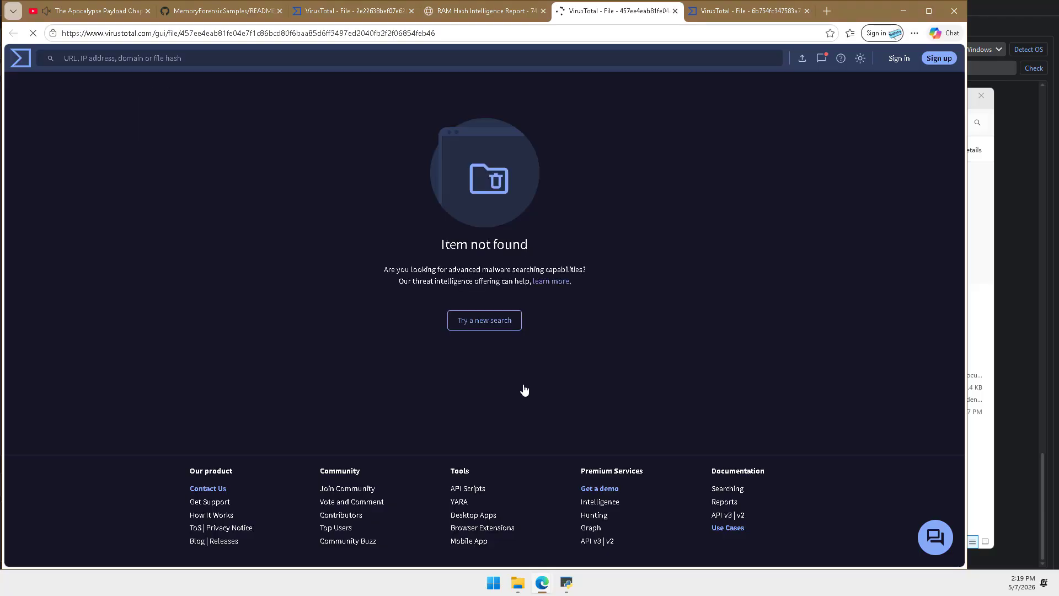
left_click(674, 11)
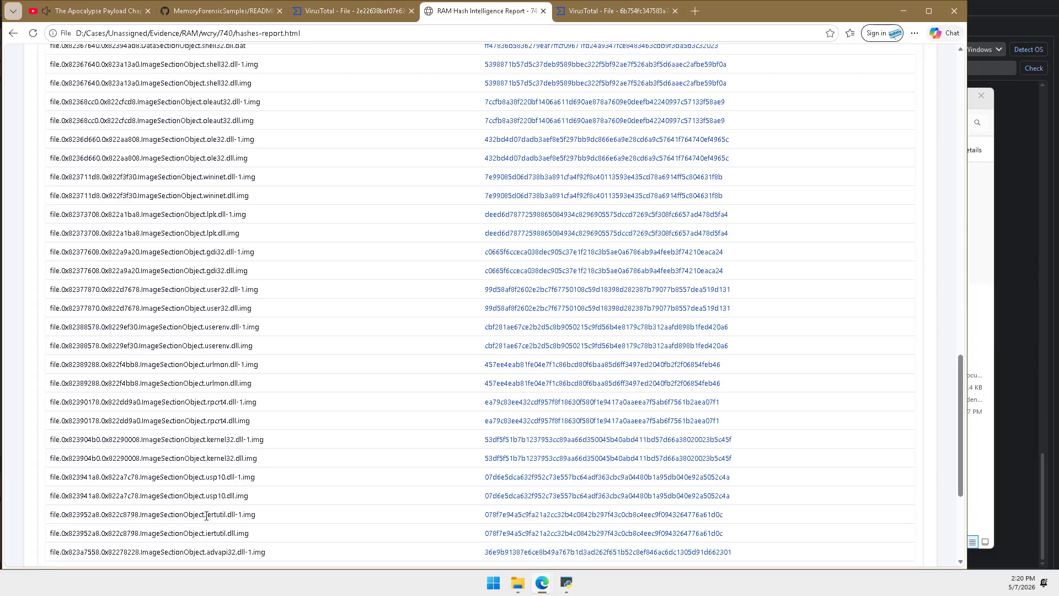
- Minimize the browser, switch back to CSI Linux, and review the analysis output from the PID 740 results up to the process listing
left_click_drag(206, 516, 236, 518)
left_click(908, 10)
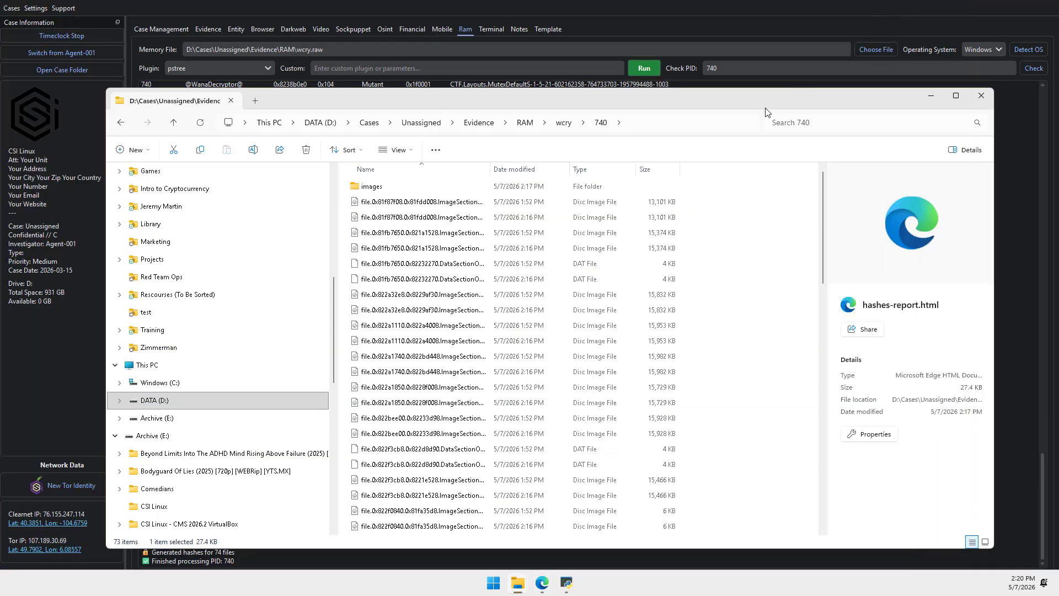
left_click(998, 156)
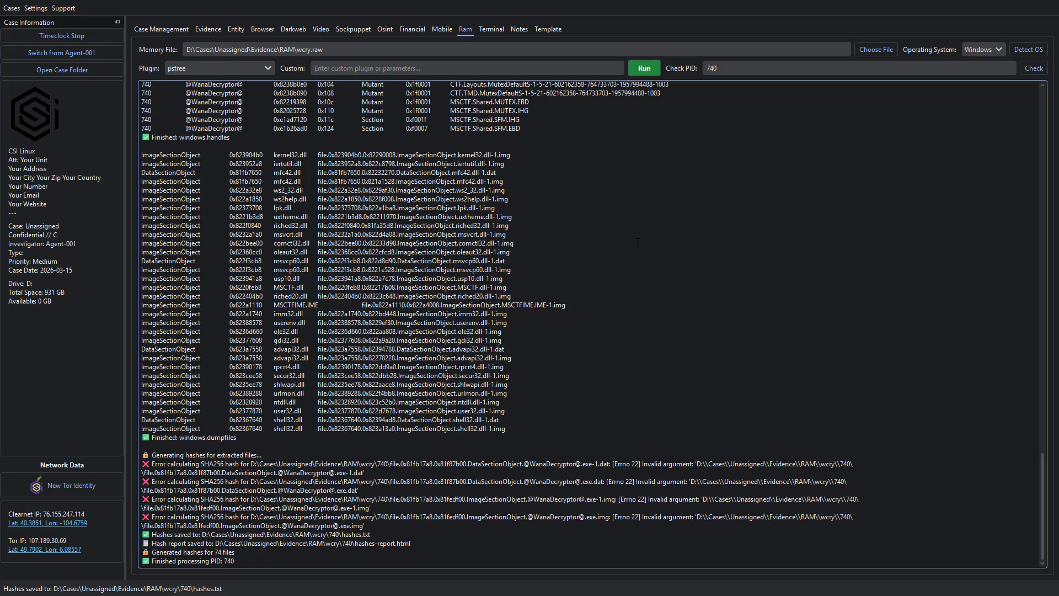
scroll(520, 342, "up", 20)
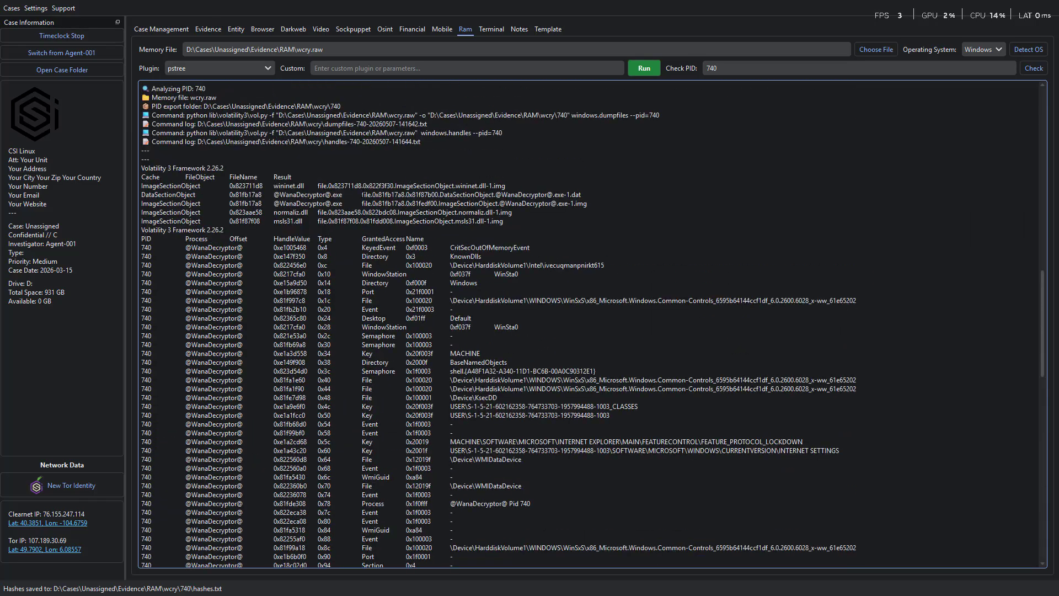
left_click_drag(303, 50, 323, 50)
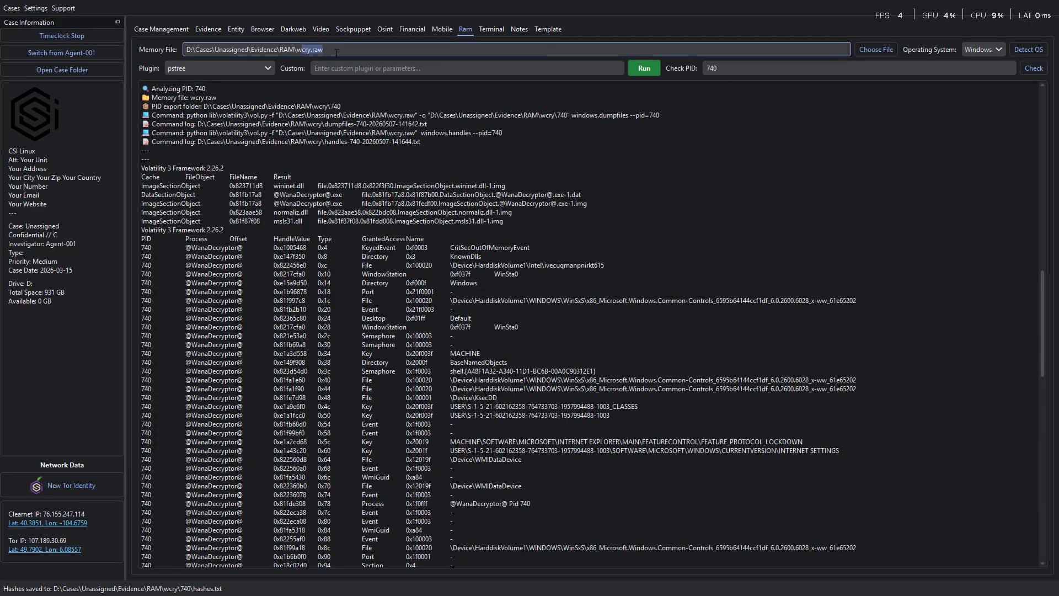
left_click(722, 49)
scroll(361, 182, "up", 20)
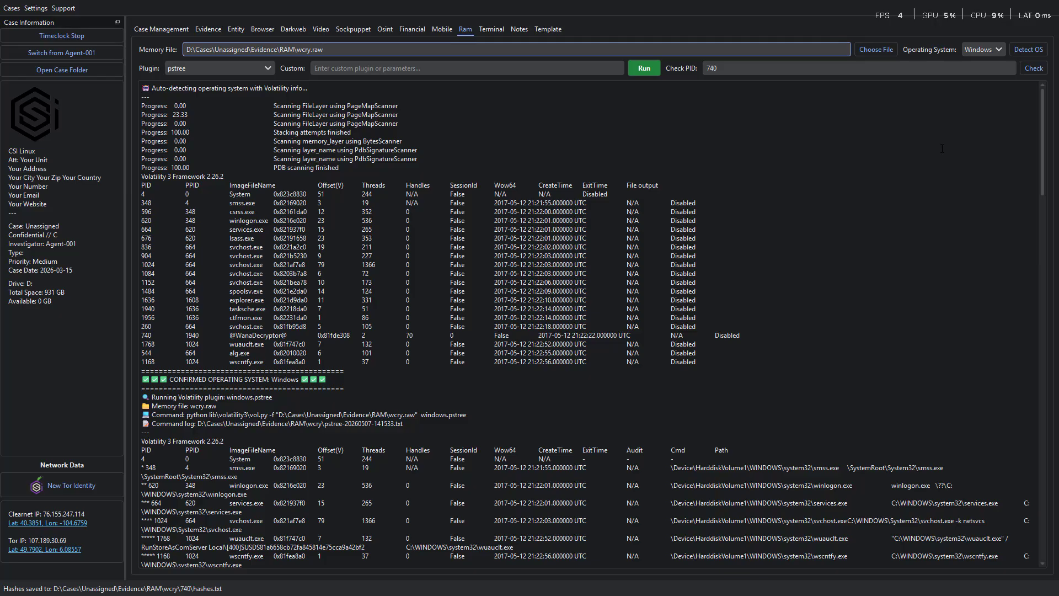
- Look through the operating system options and the list of Volatility plugins available for Windows
left_click(995, 51)
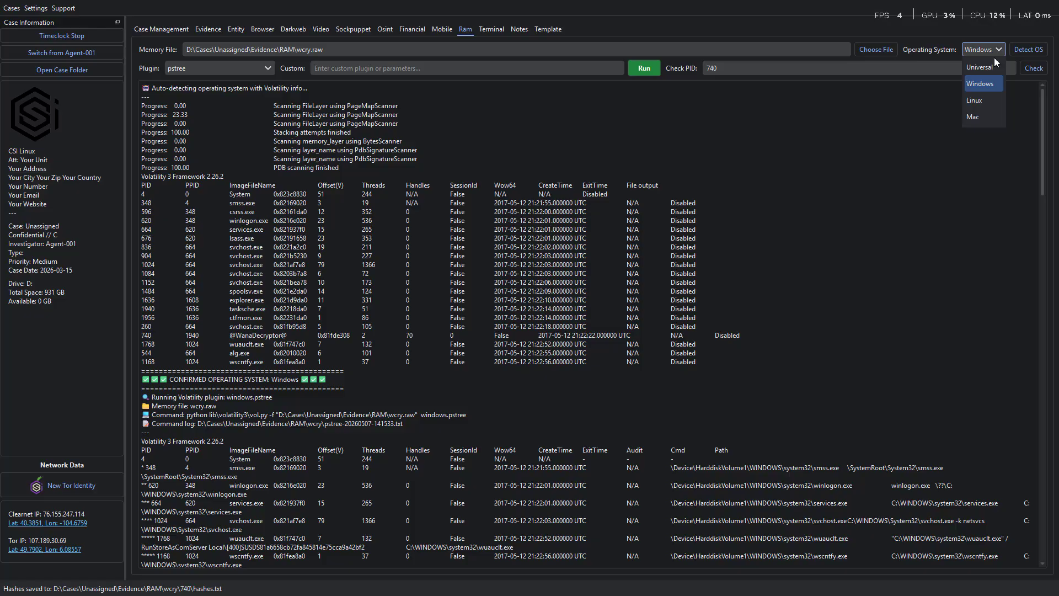
left_click(886, 175)
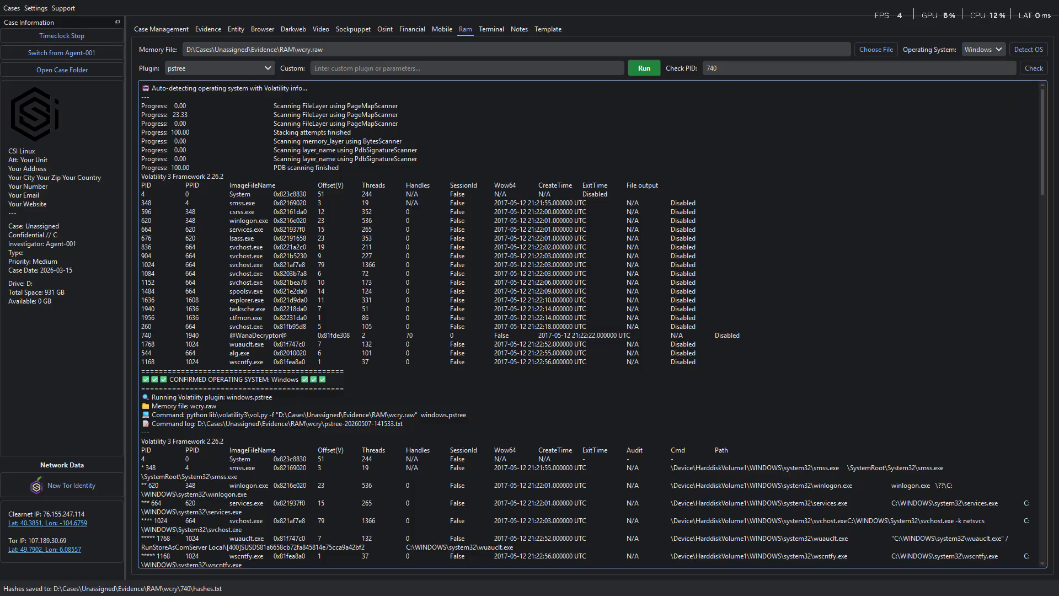
left_click(987, 51)
left_click(987, 51)
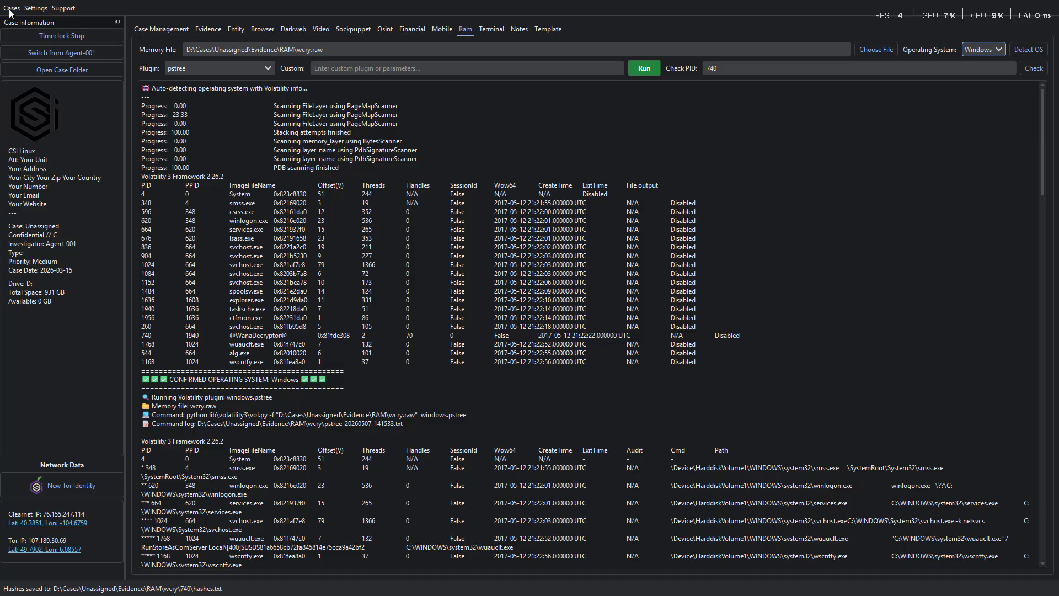
left_click(205, 68)
left_click(204, 68)
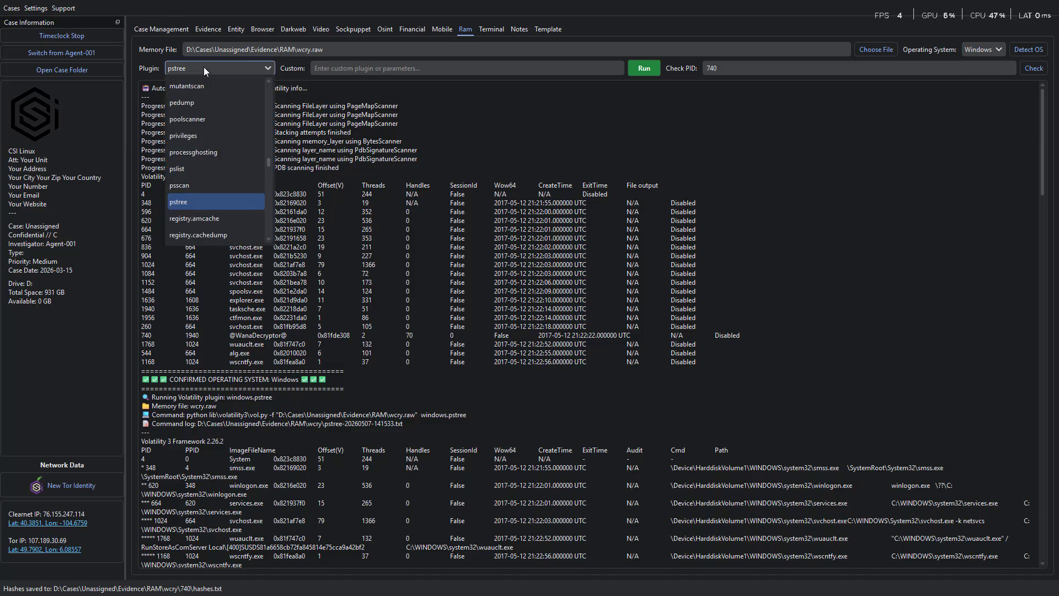
scroll(220, 117, "up", 5)
scroll(221, 117, "up", 5)
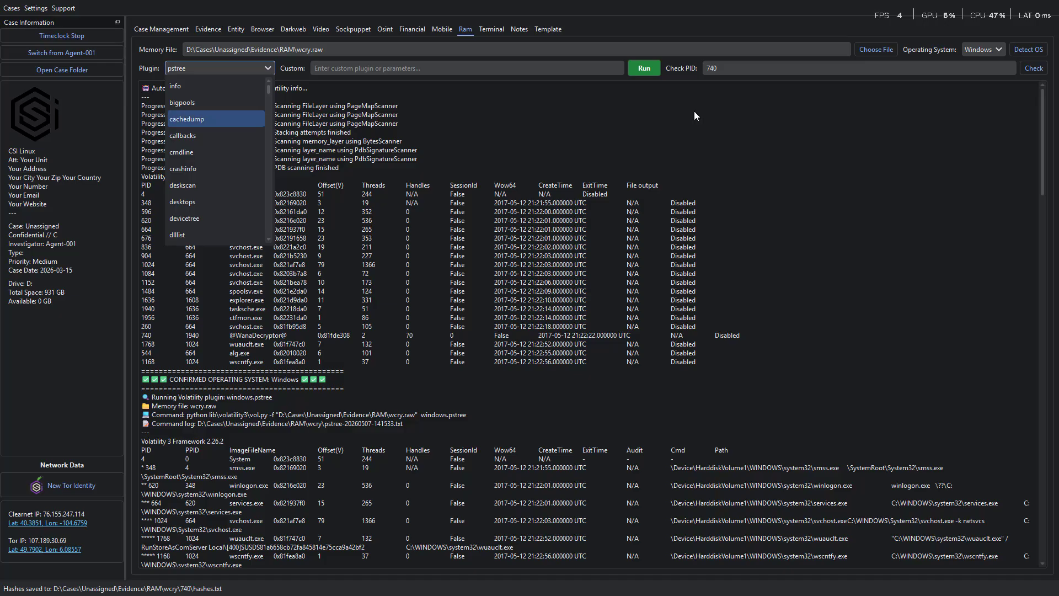
- Switch the operating system to Linux to browse its plugins, and set it back to Windows
left_click(993, 50)
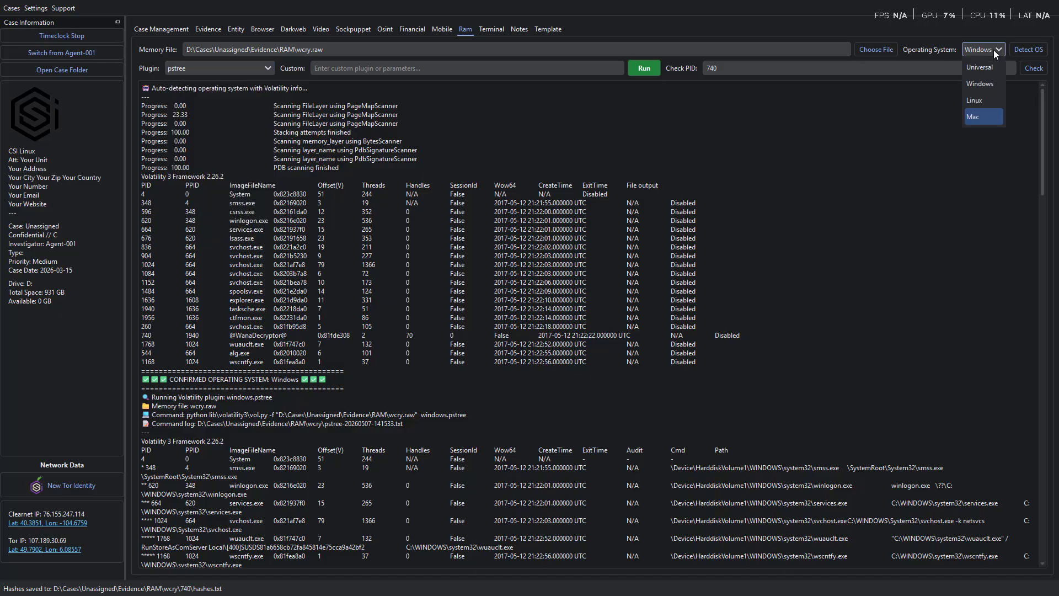
left_click(984, 100)
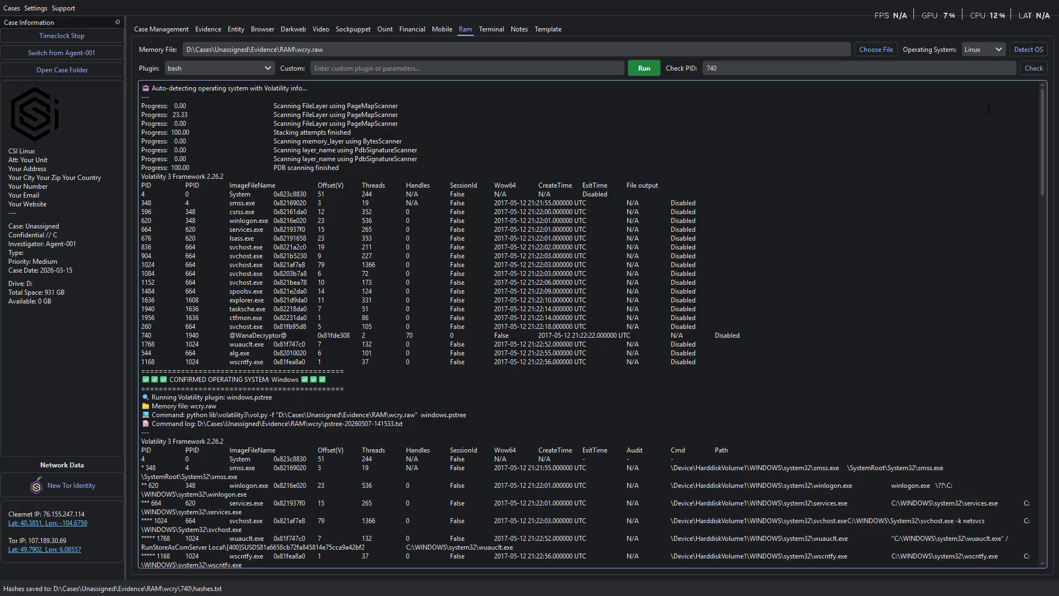
left_click(249, 68)
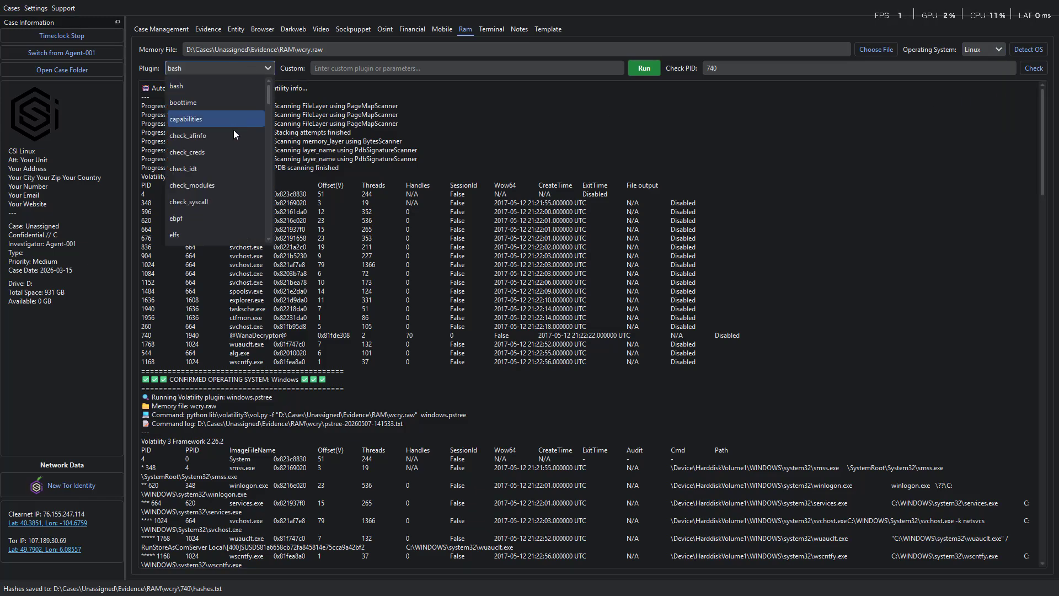
left_click(769, 131)
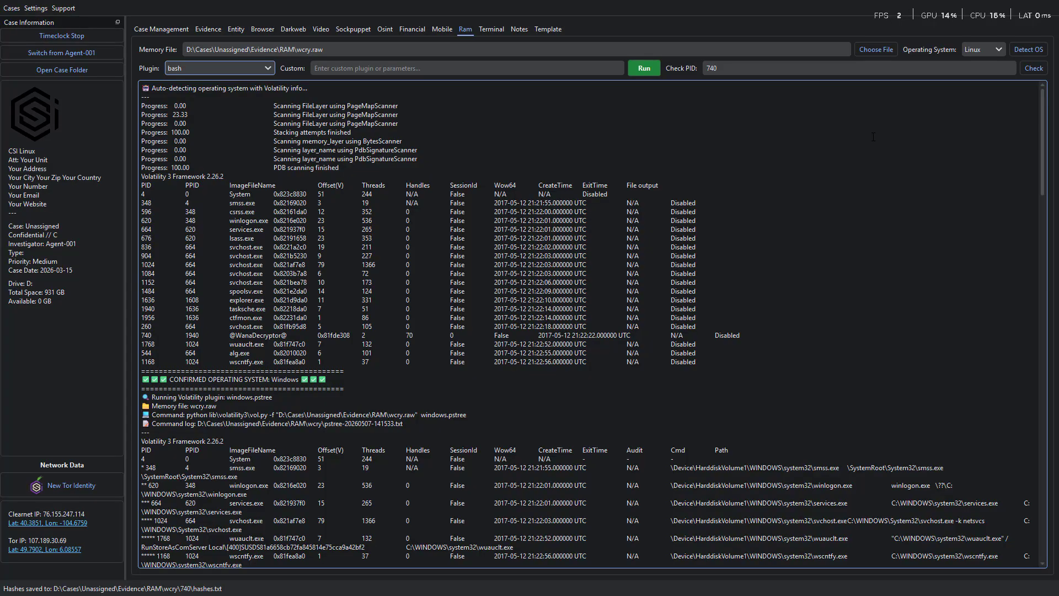
scroll(874, 138, "down", 20)
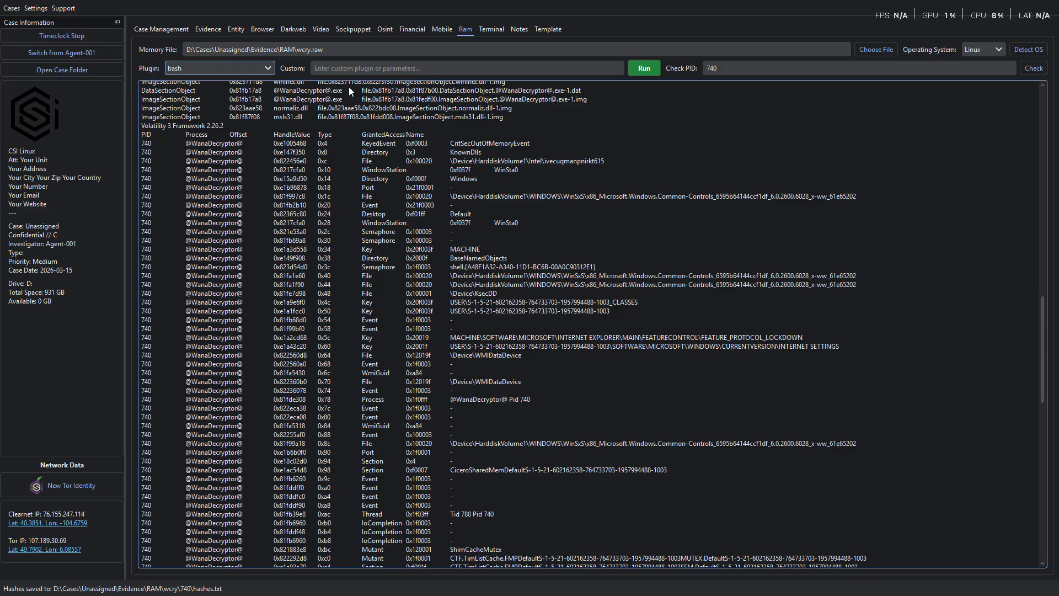
left_click(253, 69)
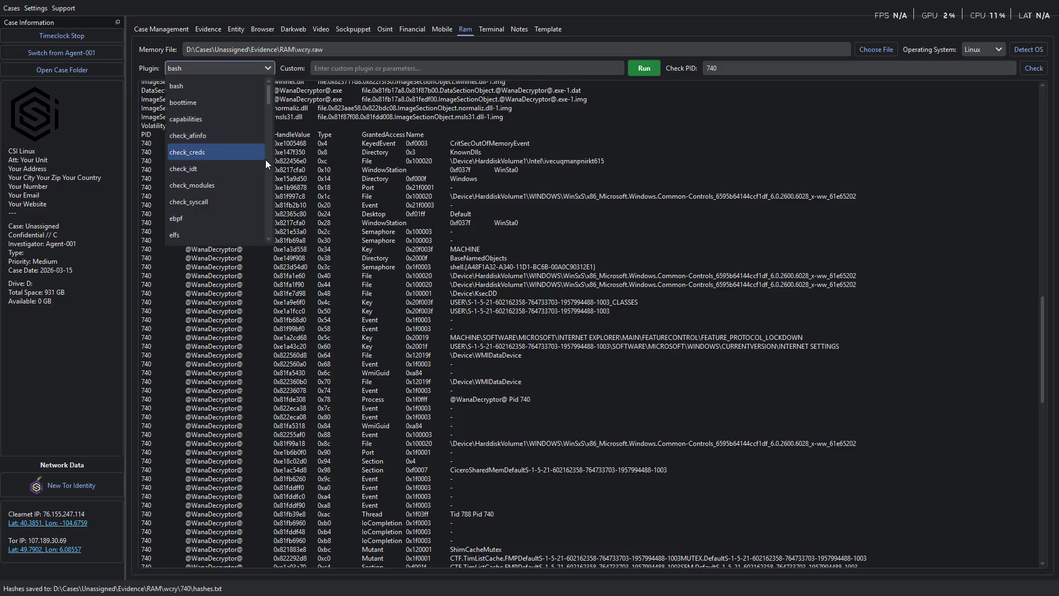
scroll(270, 166, "down", 6)
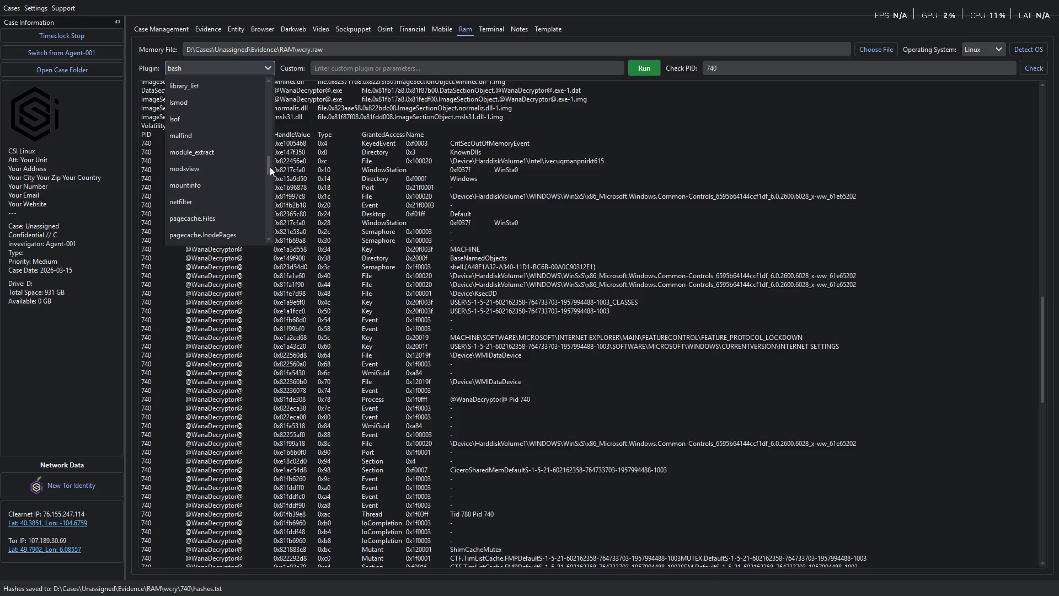
left_click(981, 48)
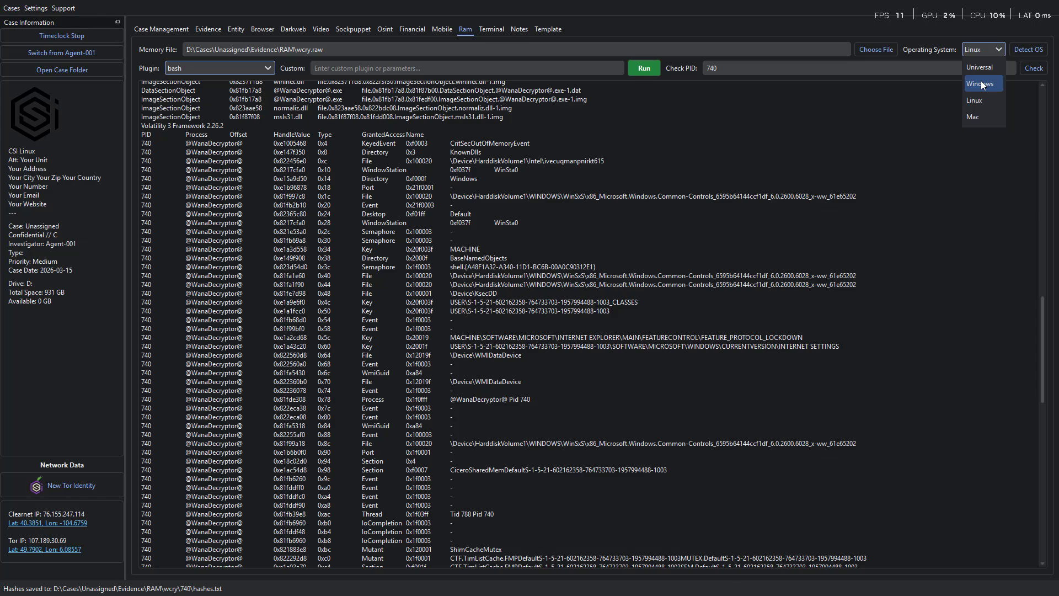
left_click(981, 85)
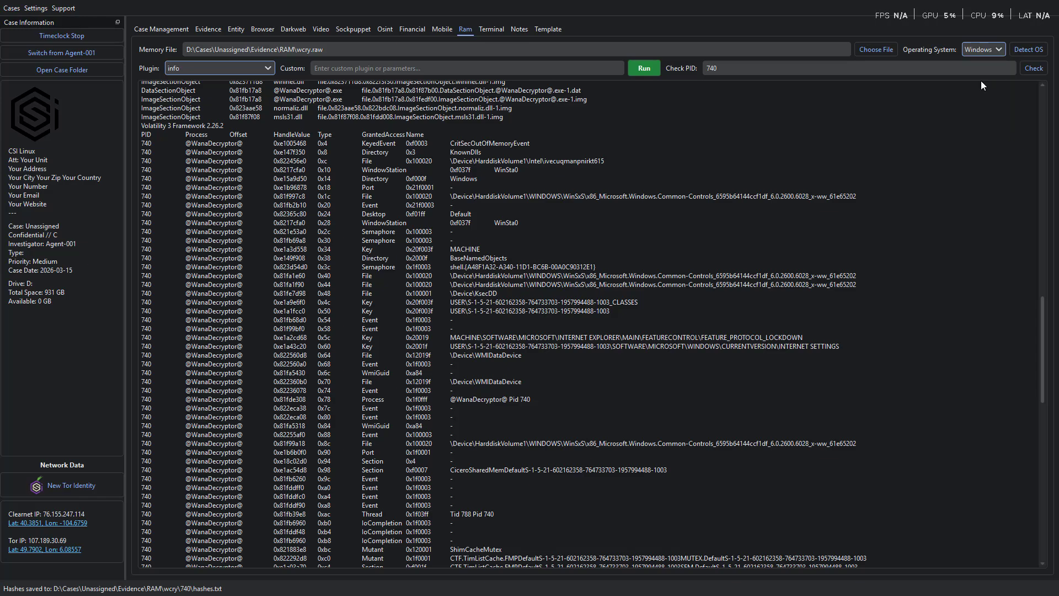
- Choose the Windows svcscan plugin and run it on the wcry.raw memory image
left_click(226, 65)
scroll(236, 179, "down", 10)
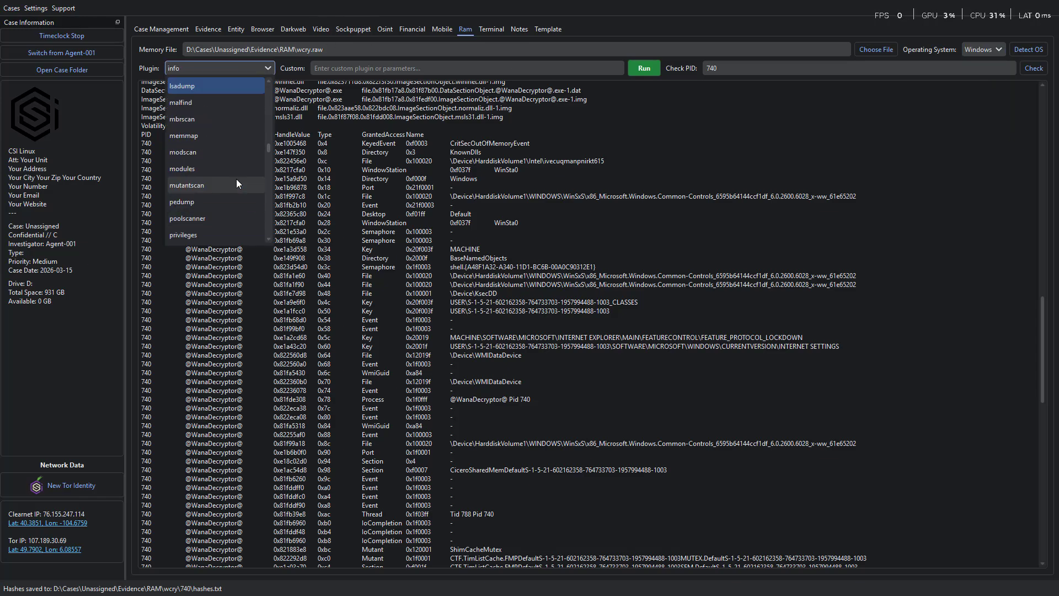
scroll(236, 180, "down", 3)
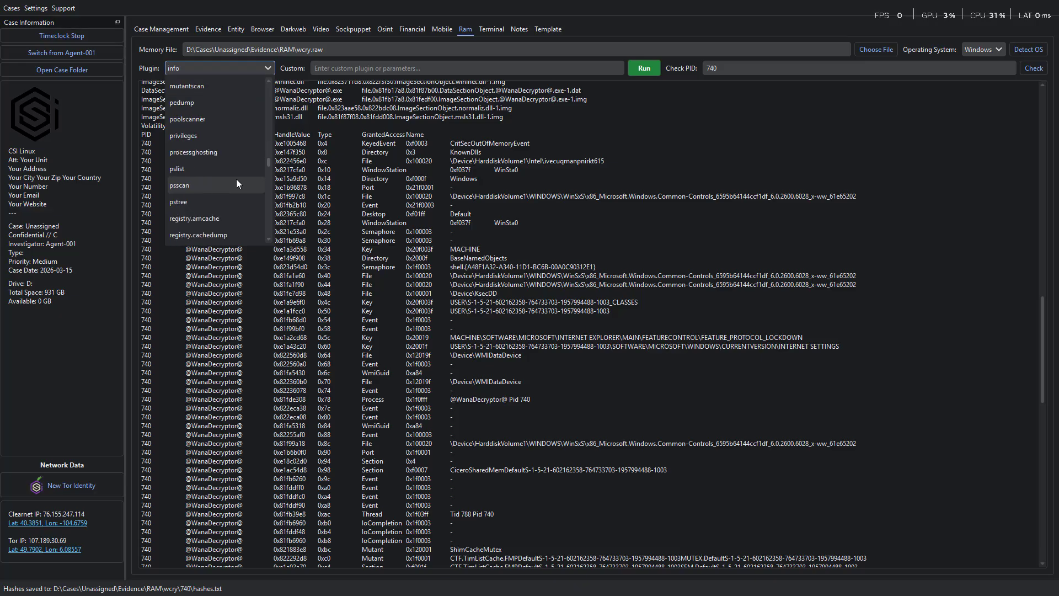
scroll(237, 181, "up", 3)
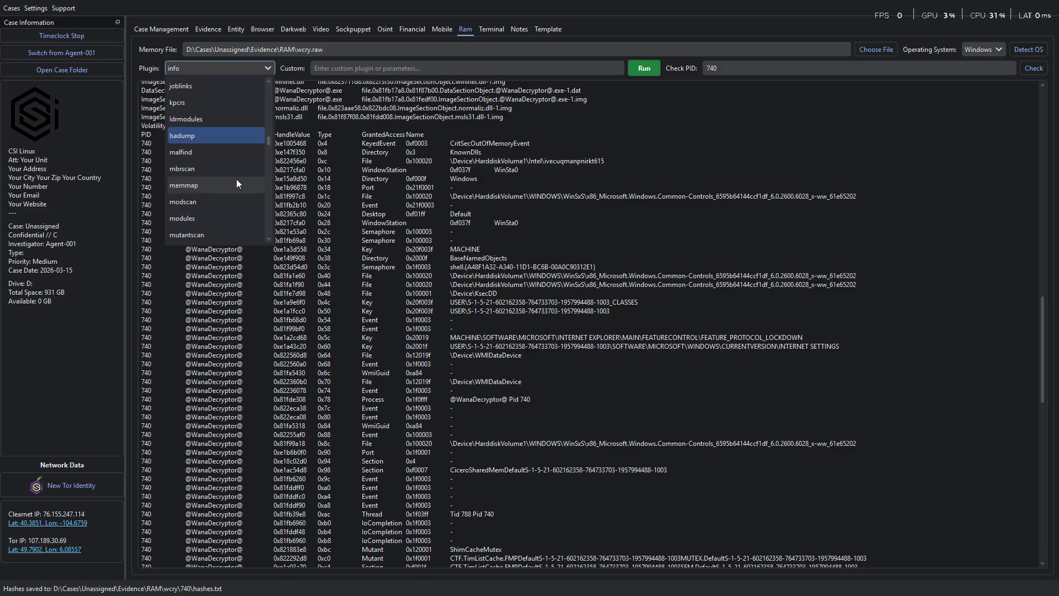
scroll(237, 180, "down", 1)
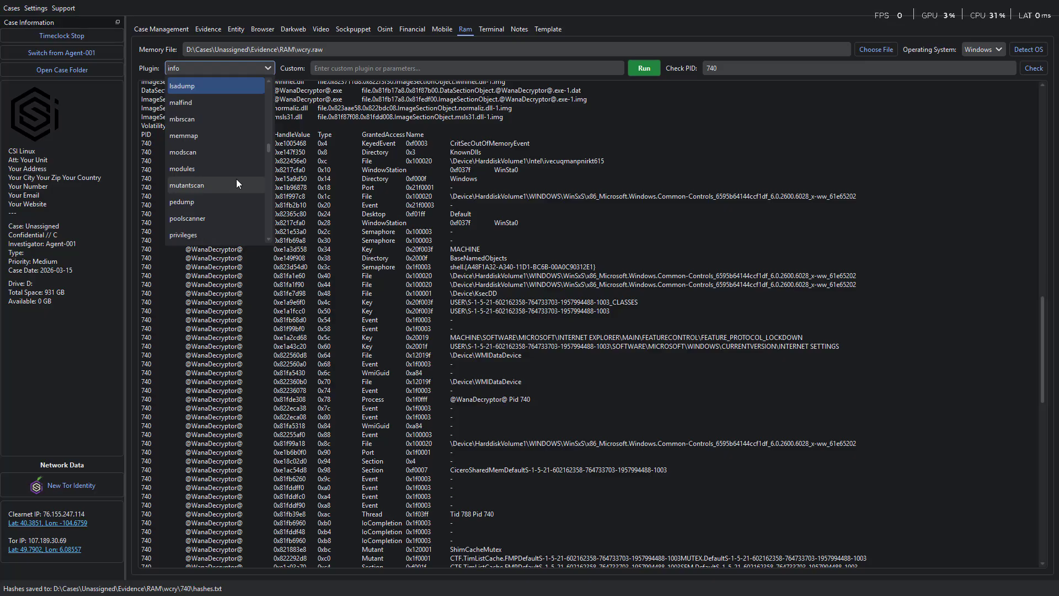
scroll(236, 179, "down", 6)
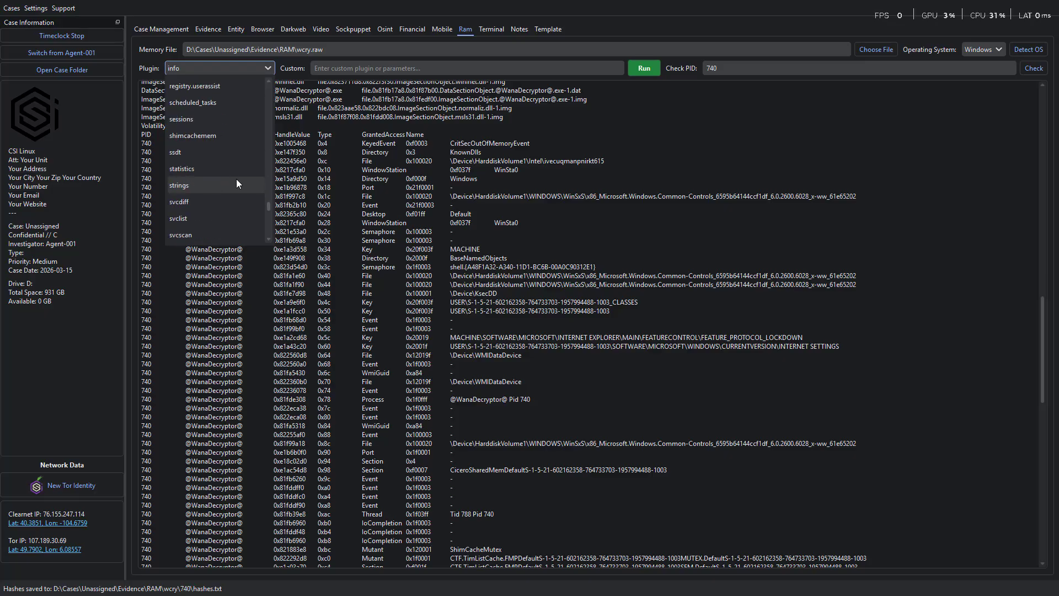
scroll(236, 179, "down", 1)
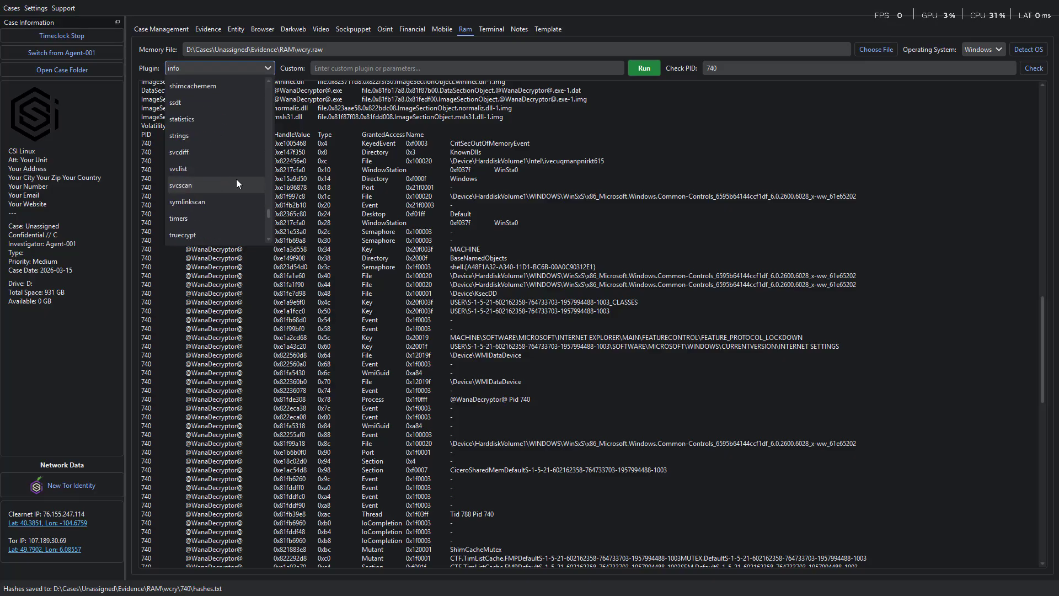
left_click(191, 187)
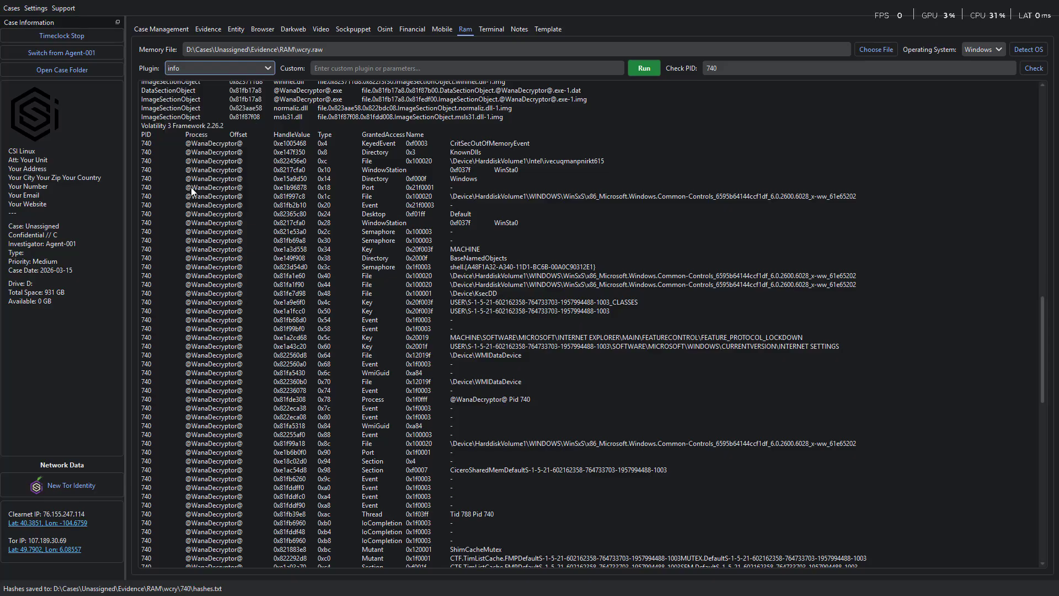
left_click(644, 68)
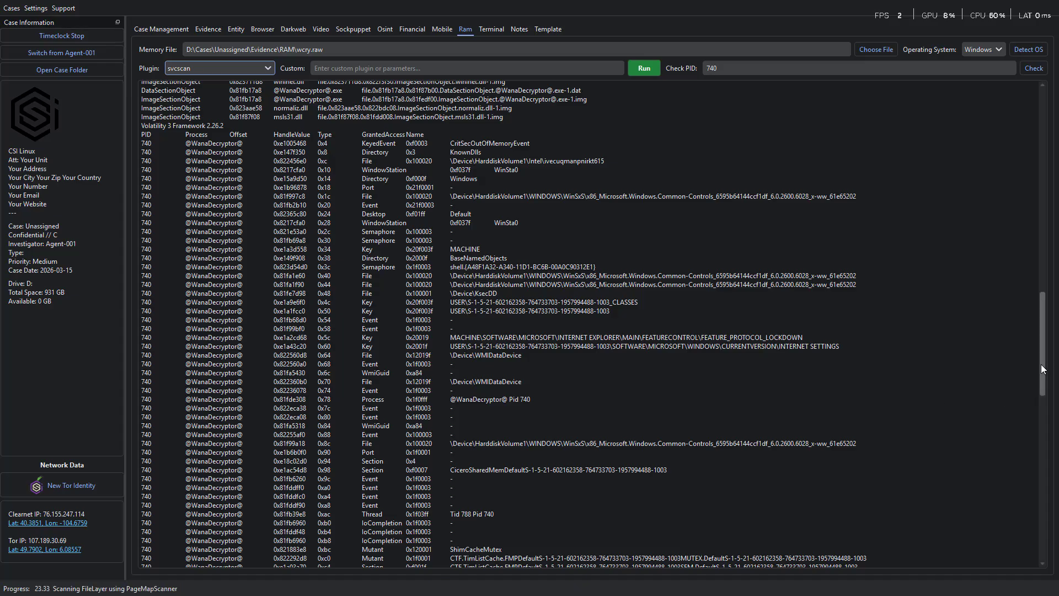
- Review the svcscan service list from its end back toward the middle entries, examining service names, start types, states and binary paths
left_click_drag(1041, 364, 1034, 588)
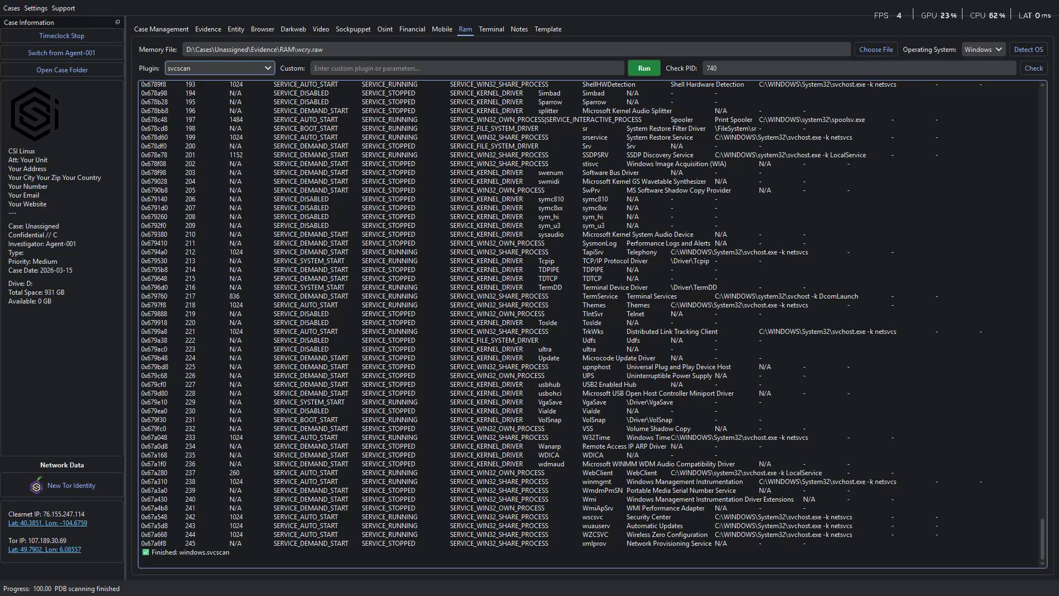
scroll(593, 324, "up", 11)
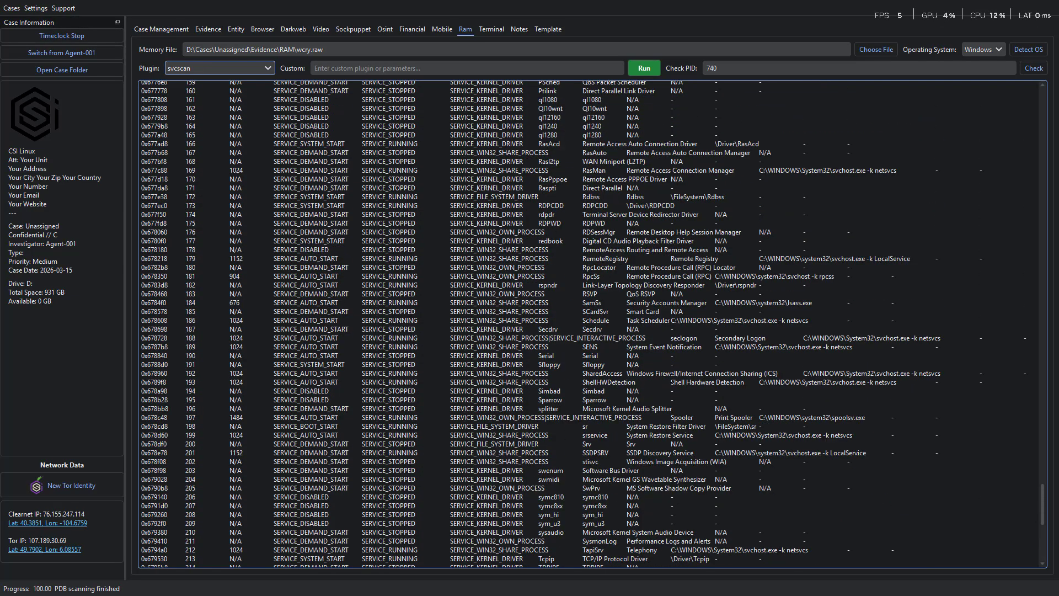
scroll(593, 324, "up", 3)
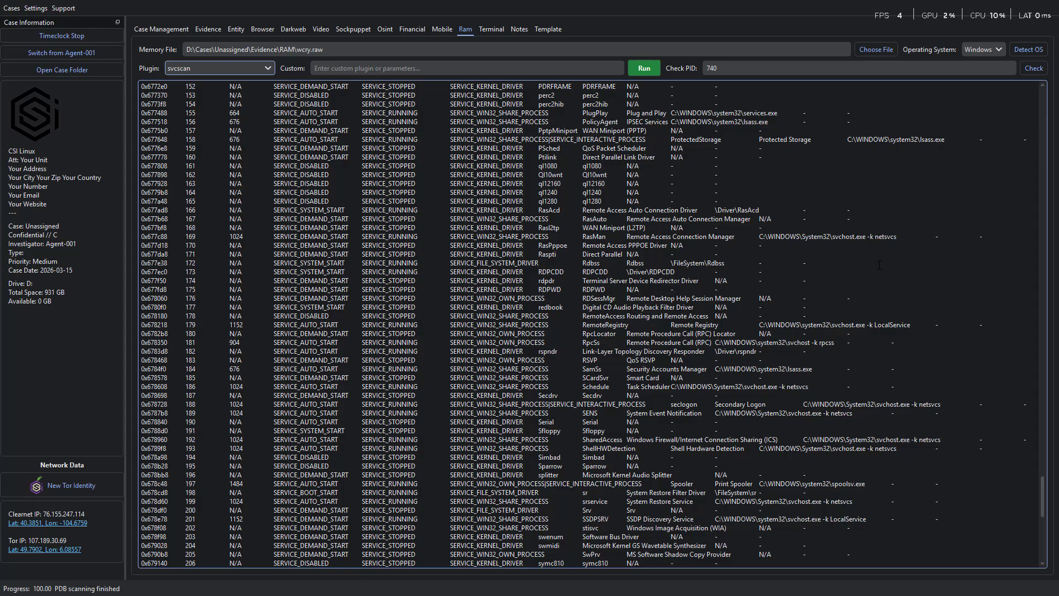
scroll(880, 265, "up", 7)
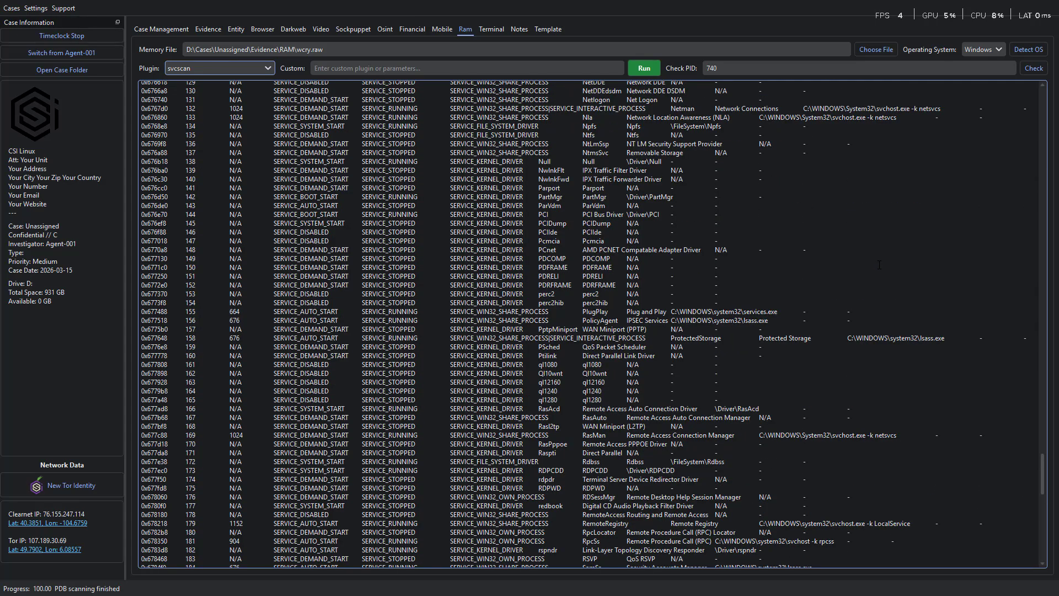
scroll(879, 265, "up", 11)
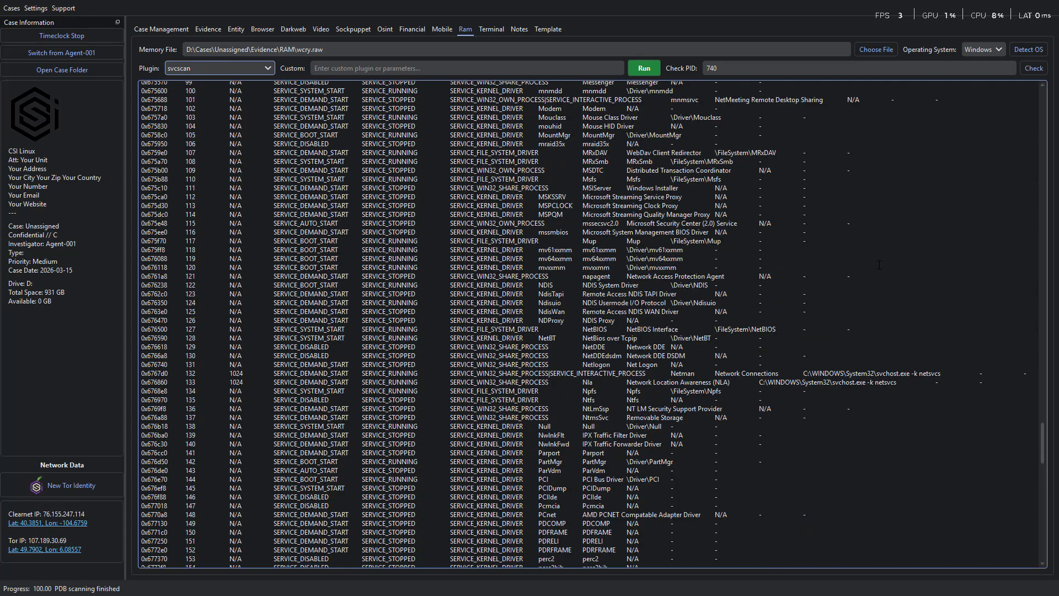
scroll(879, 264, "up", 4)
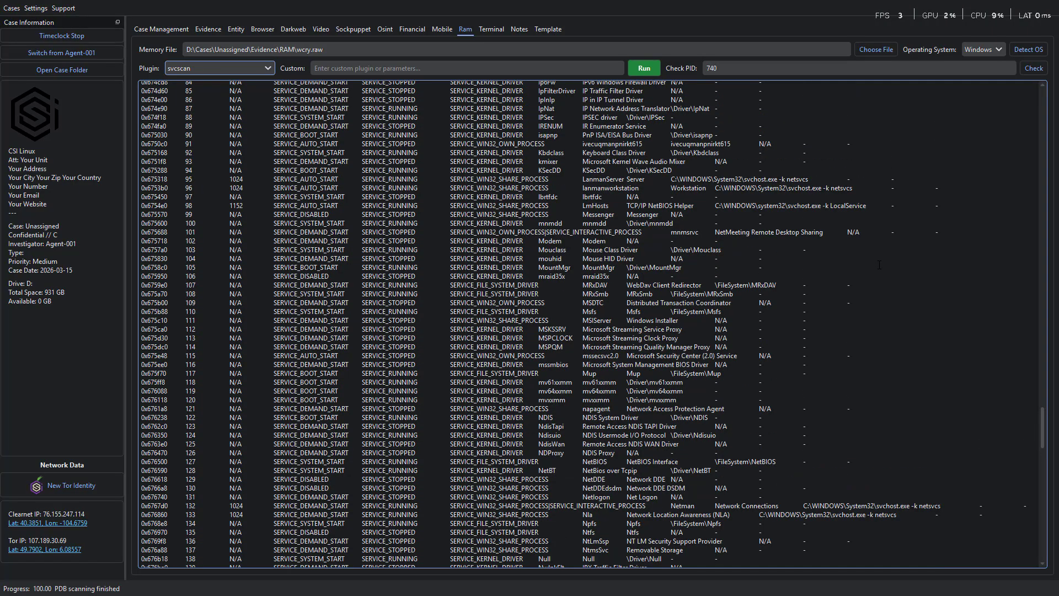
scroll(879, 264, "up", 1)
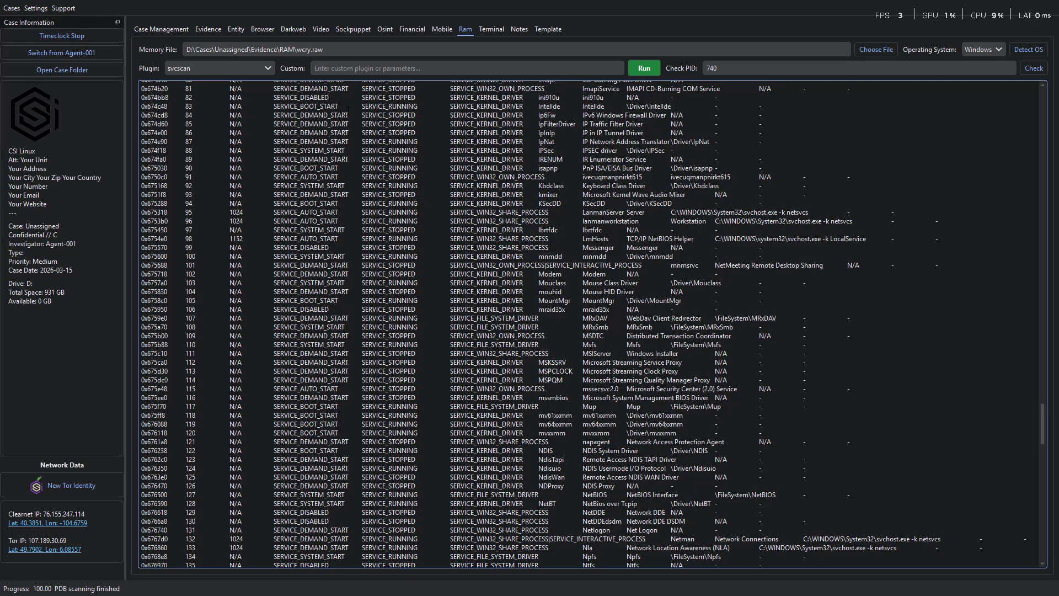